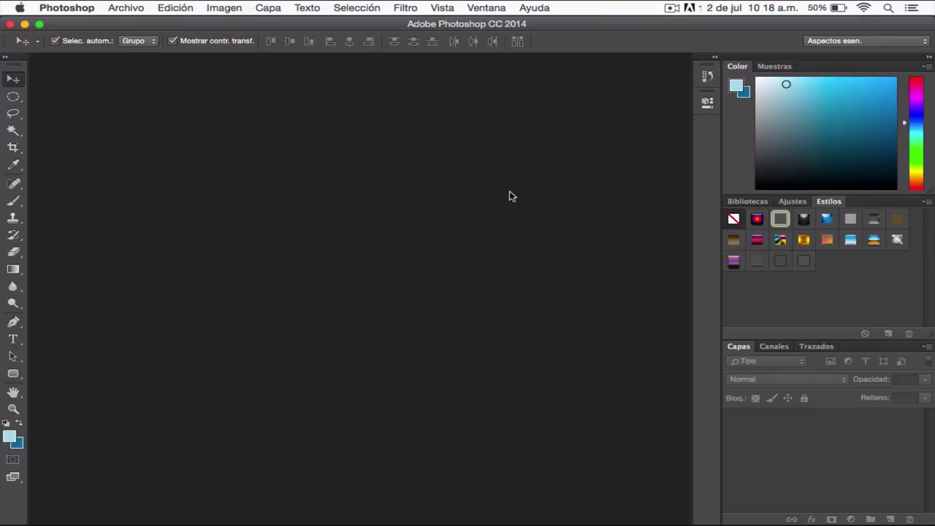
# - Set the foreground colour to #bbdef0 and the background colour to #0173a2
pyautogui.click(10, 438)
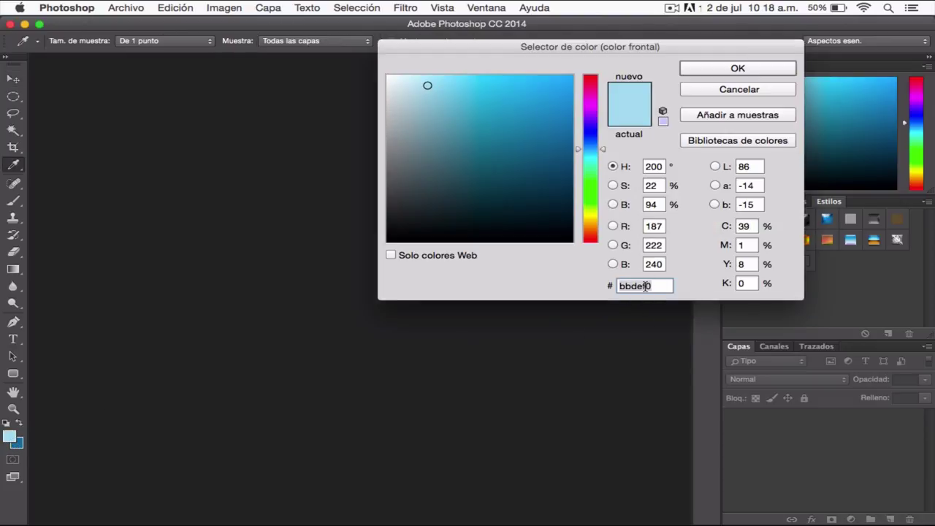
pyautogui.moveTo(671, 46); pyautogui.dragTo(648, 74)
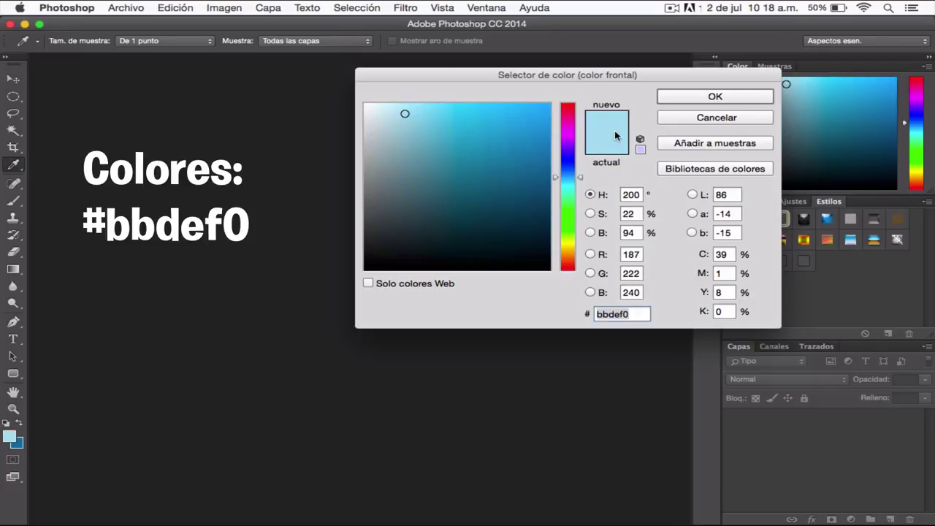
pyautogui.click(714, 97)
pyautogui.press('v')
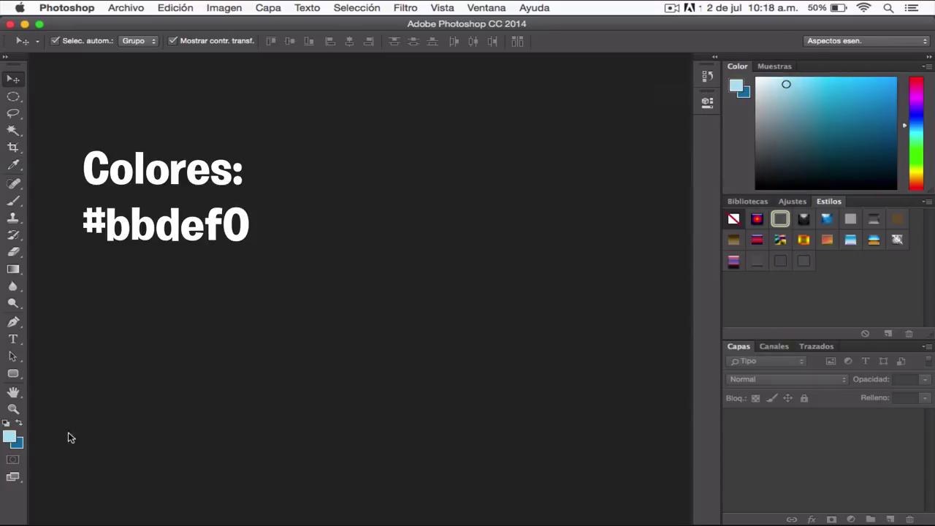
pyautogui.click(17, 443)
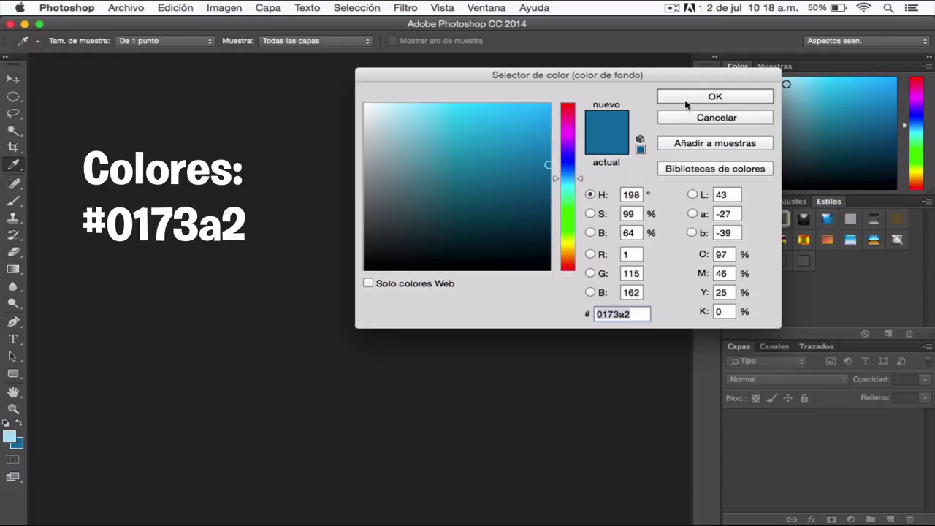
pyautogui.click(706, 97)
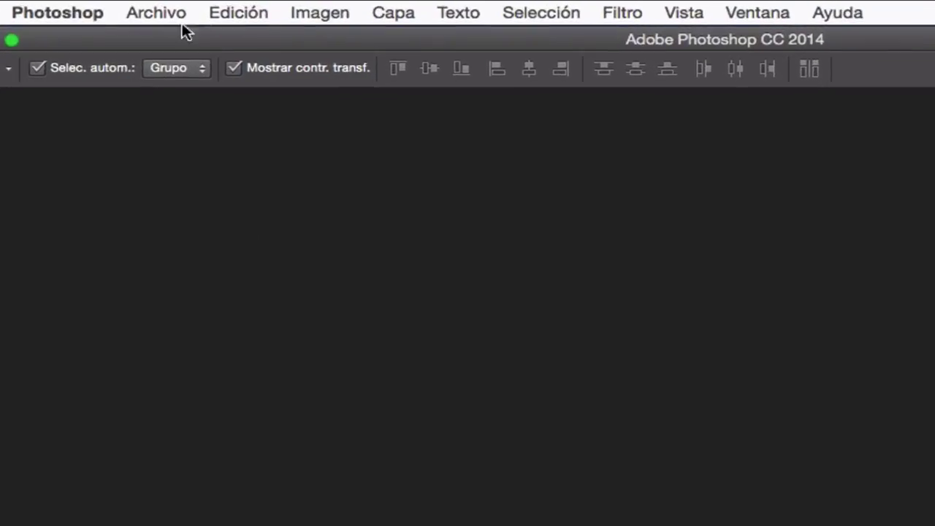
# - Create a new document named Logo, 1000 x 800 pixels at 72 pixels/inch, RGB colour, with a transparent background
pyautogui.click(131, 6)
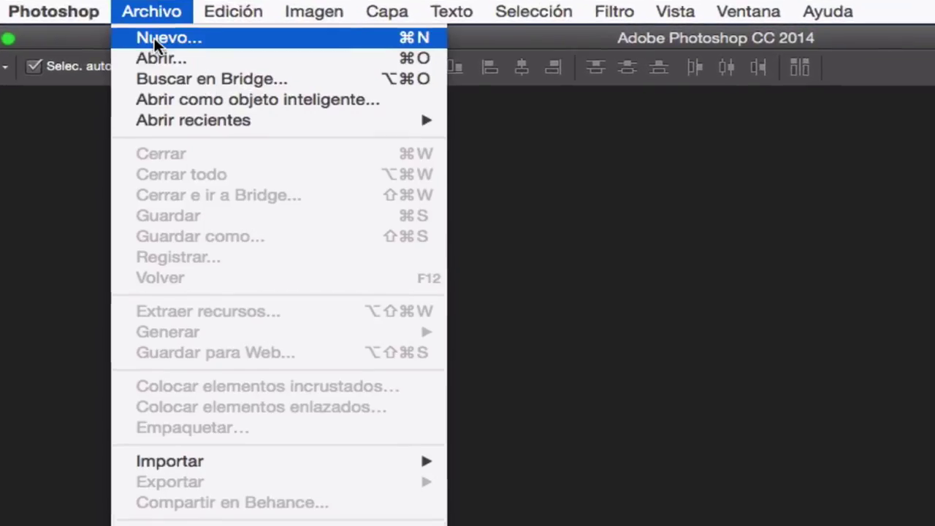
pyautogui.click(163, 38)
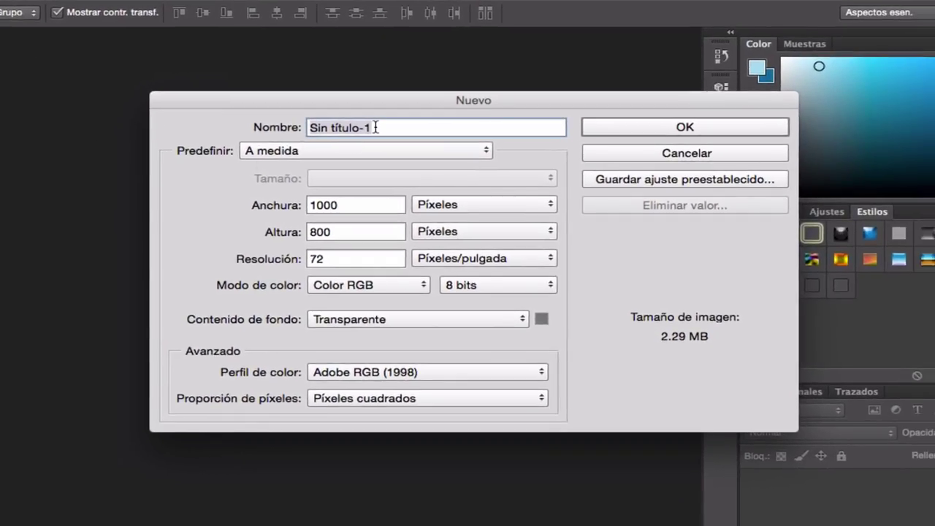
pyautogui.press('BackSpace')
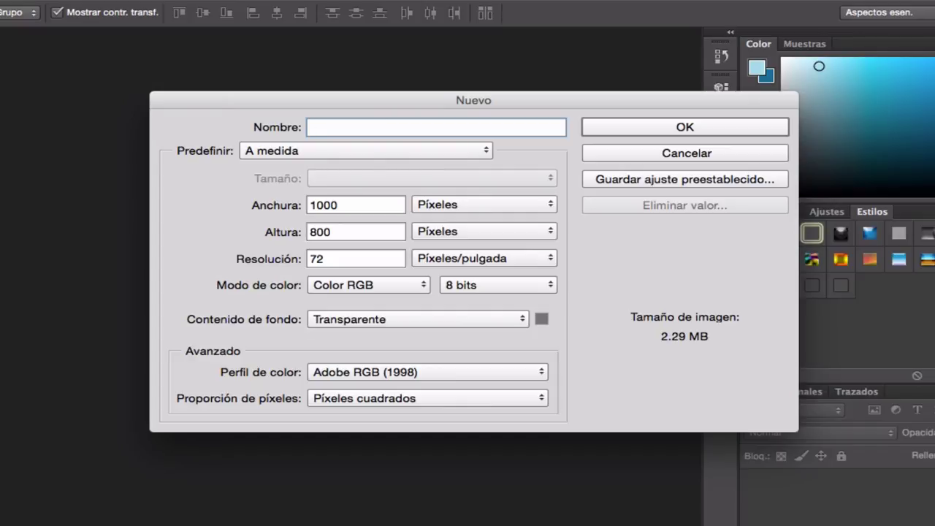
pyautogui.write('Logo')
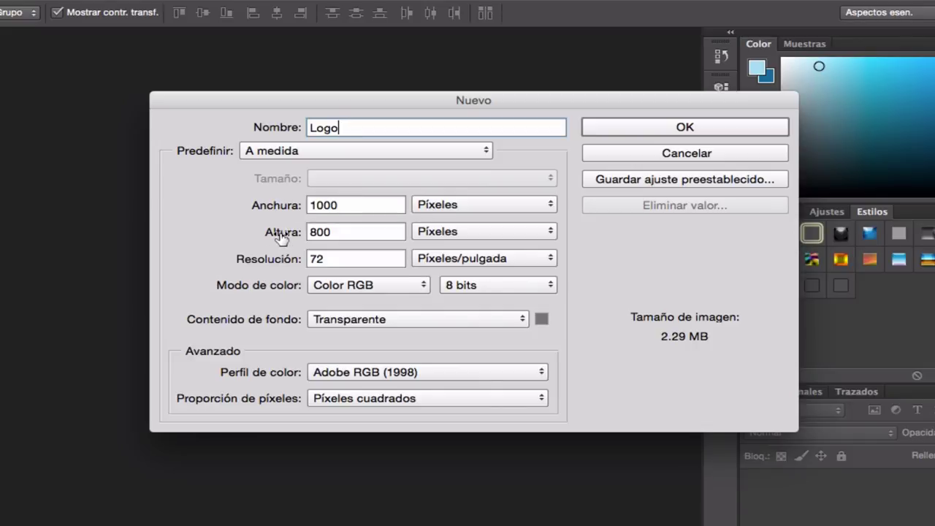
pyautogui.click(334, 206)
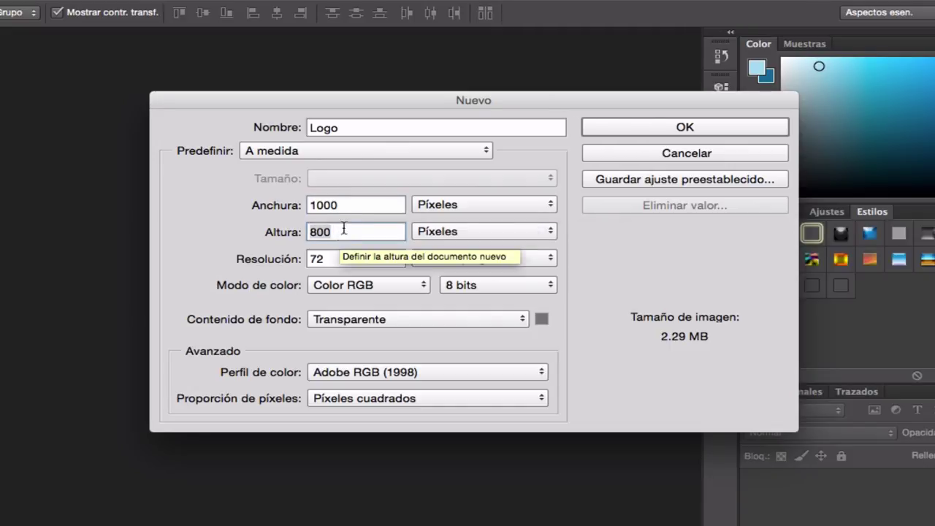
pyautogui.click(344, 235)
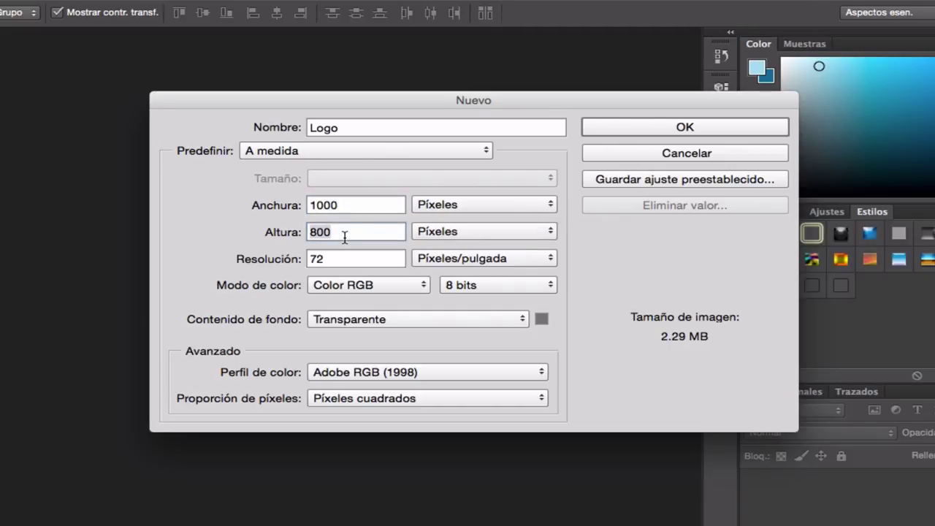
pyautogui.click(460, 208)
pyautogui.click(458, 207)
pyautogui.click(665, 133)
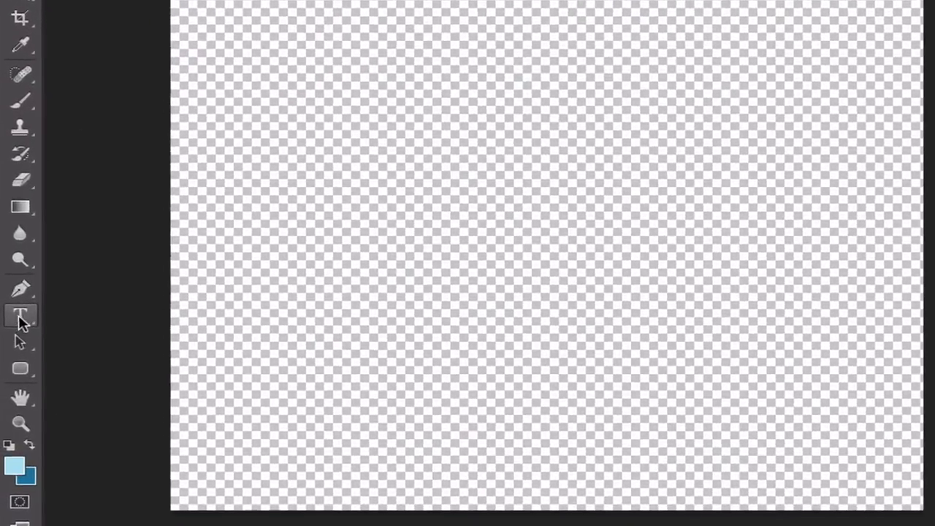
# - Add the text "Pinguirokos" on the canvas in Burbank Big Regular Black at 150 pt, centre-aligned
pyautogui.click(12, 341)
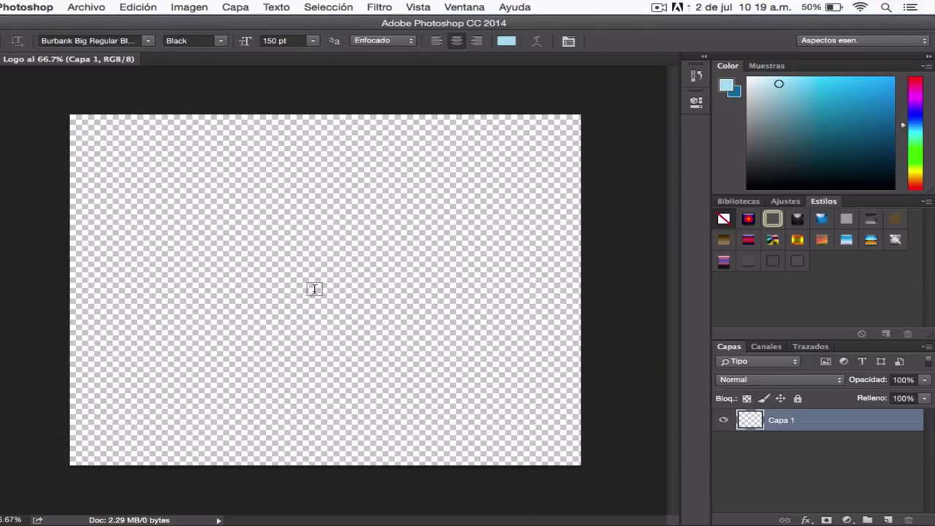
pyautogui.click(148, 42)
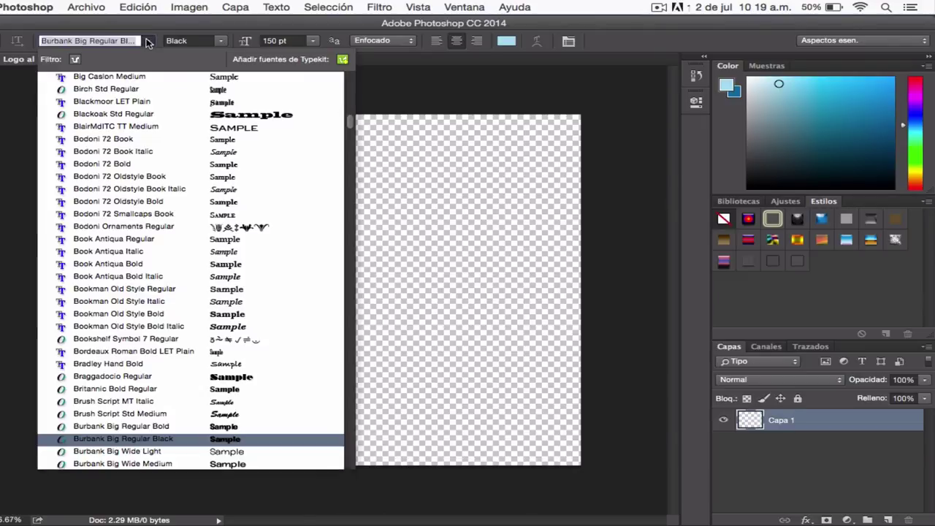
pyautogui.click(148, 41)
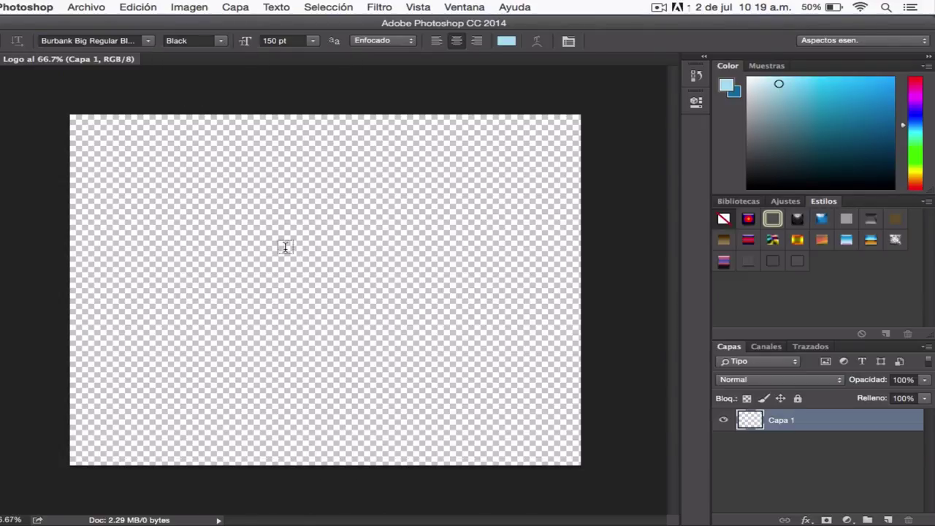
pyautogui.click(305, 286)
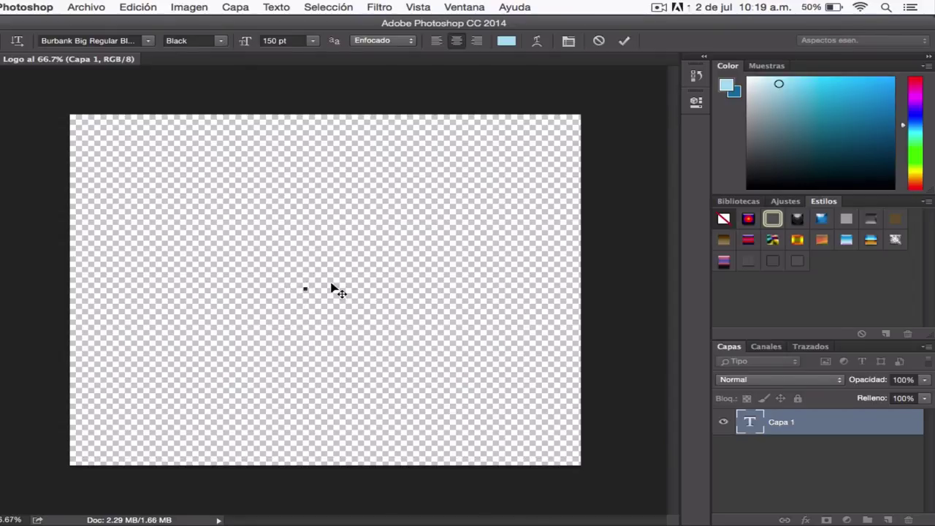
pyautogui.write('Pinguirokos')
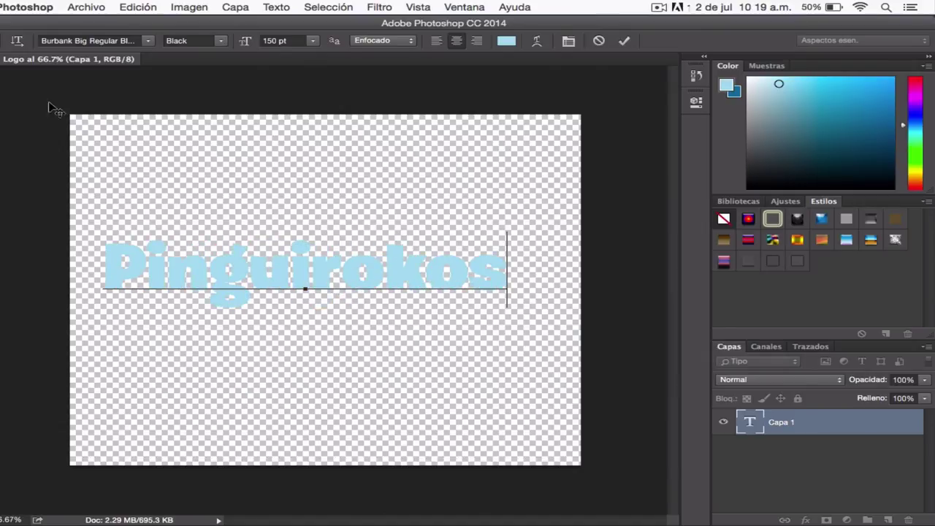
# - Move the Pinguirokos text to the centre of the canvas
pyautogui.click(2, 69)
pyautogui.moveTo(394, 283); pyautogui.dragTo(413, 299)
pyautogui.click(653, 390)
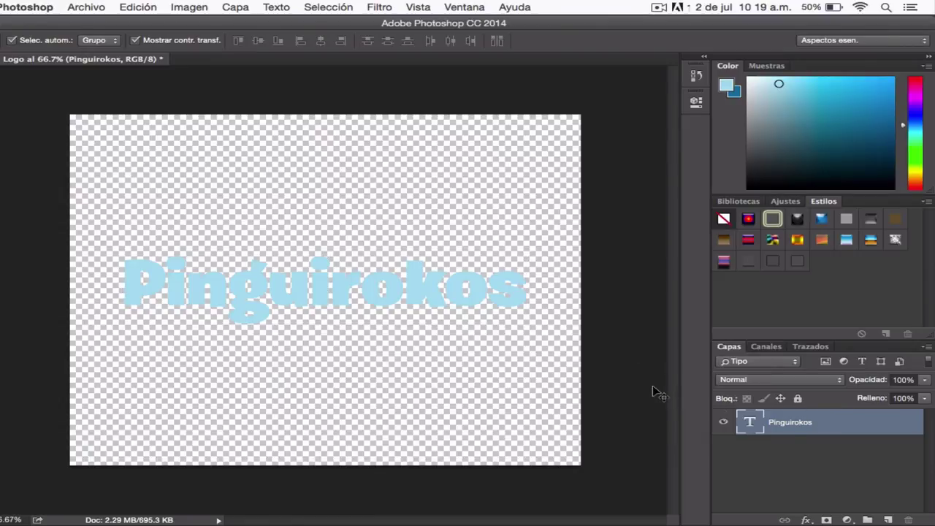
# - Add a white (#ffffff) colour overlay at 100% opacity to the Pinguirokos layer's style
pyautogui.click(866, 427)
pyautogui.doubleClick(870, 428)
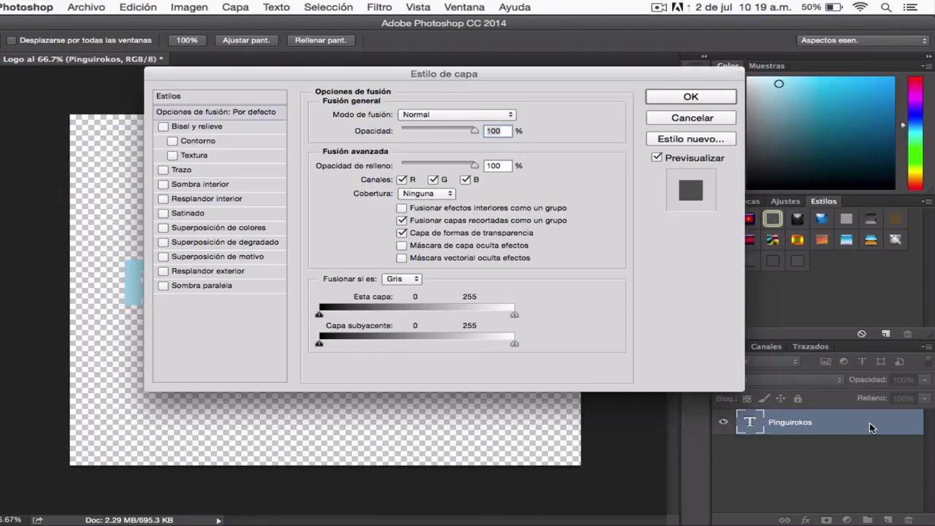
pyautogui.click(237, 228)
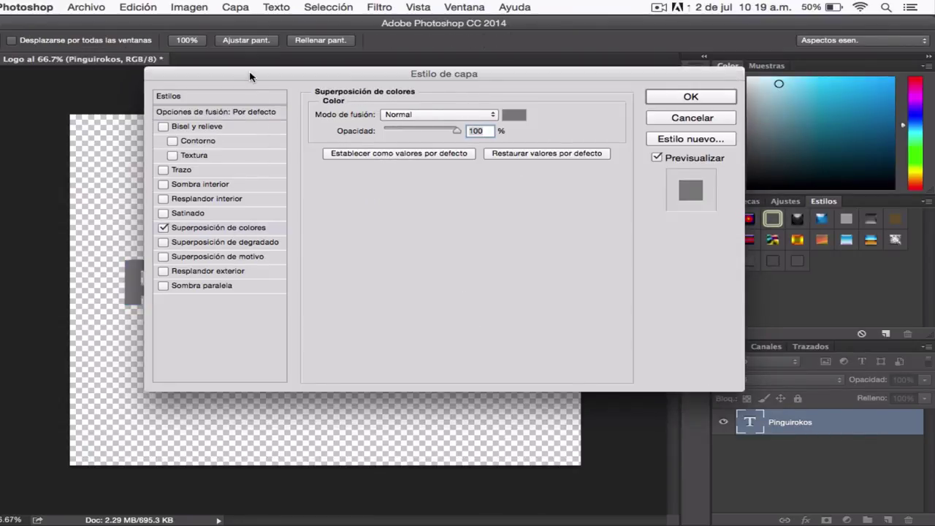
pyautogui.moveTo(249, 76); pyautogui.dragTo(348, 94)
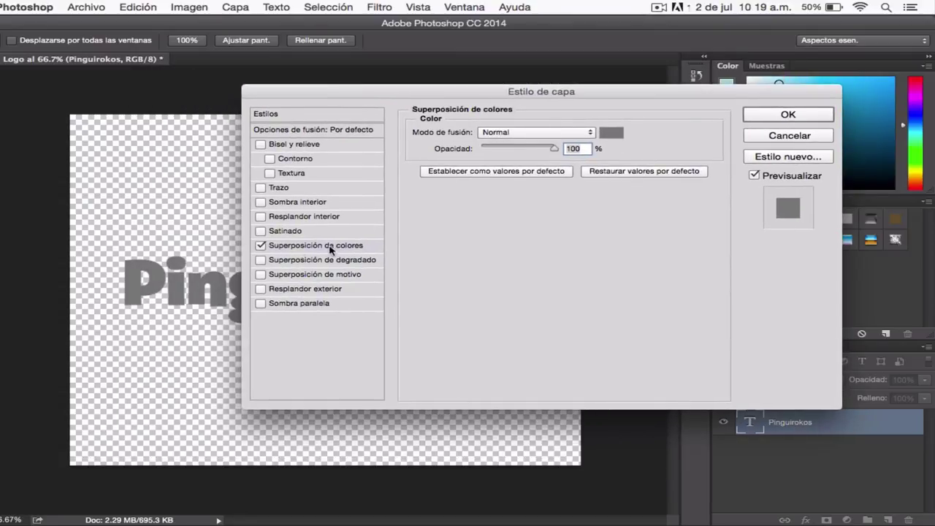
pyautogui.click(611, 132)
pyautogui.click(466, 161)
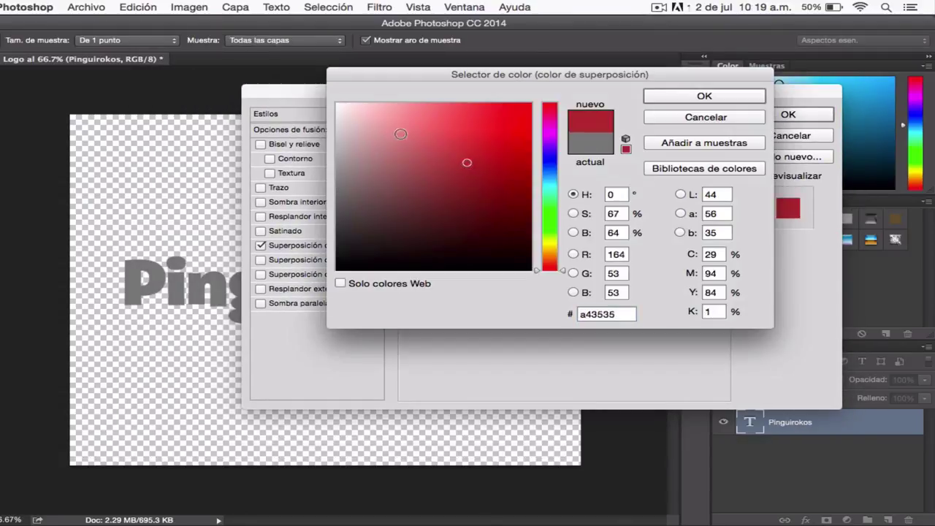
pyautogui.click(338, 104)
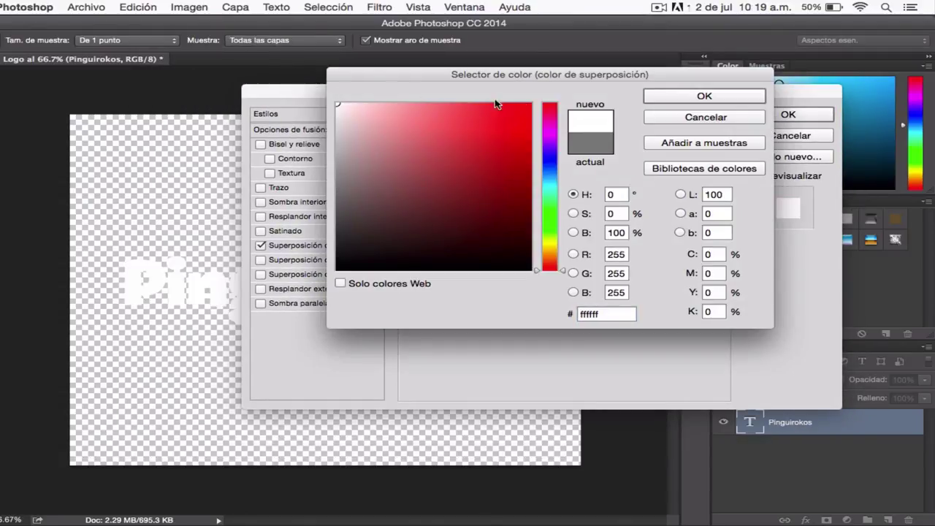
pyautogui.click(660, 101)
# - Add a 15 px stroke to the text layer's style with its position set to Exterior
pyautogui.click(279, 191)
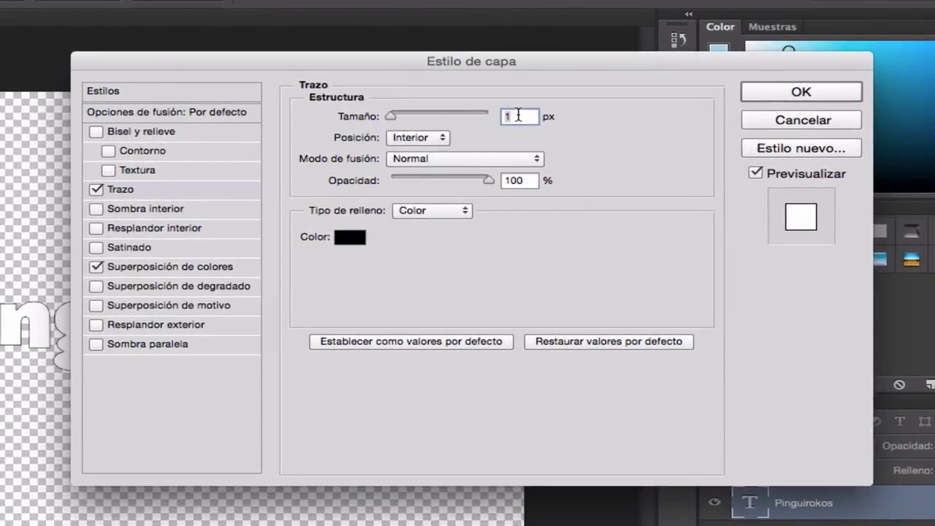
pyautogui.write('15')
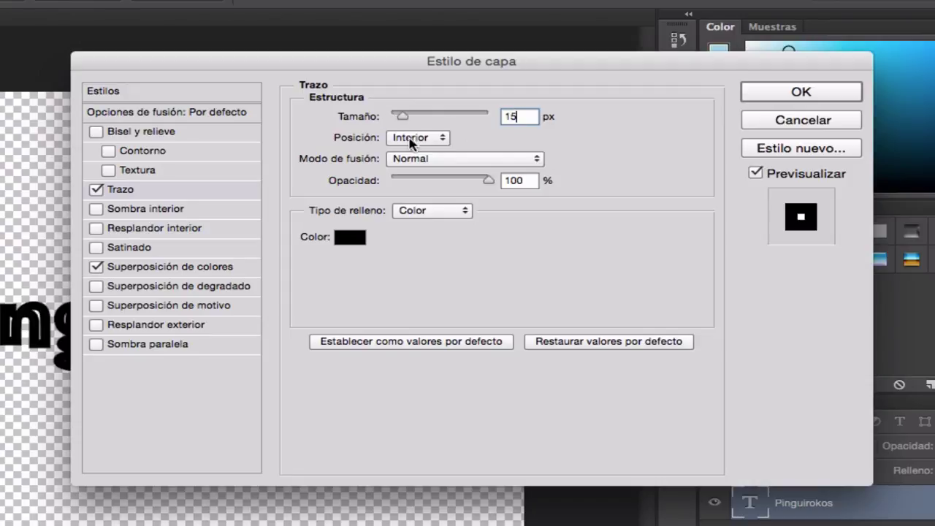
pyautogui.click(427, 143)
pyautogui.click(424, 125)
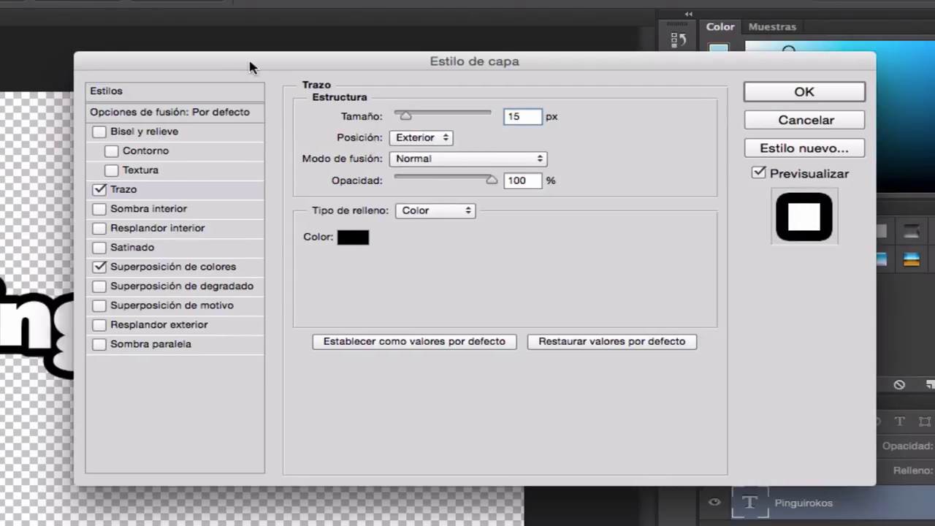
pyautogui.moveTo(251, 60); pyautogui.dragTo(447, 62)
pyautogui.moveTo(337, 64); pyautogui.dragTo(112, 71)
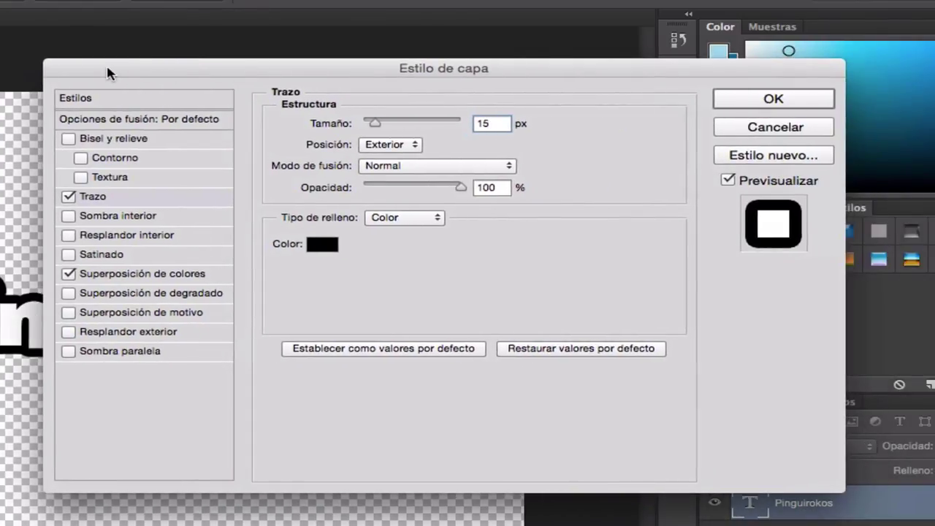
# - Set the stroke colour to the background blue #0173a2 and apply the layer style
pyautogui.click(322, 245)
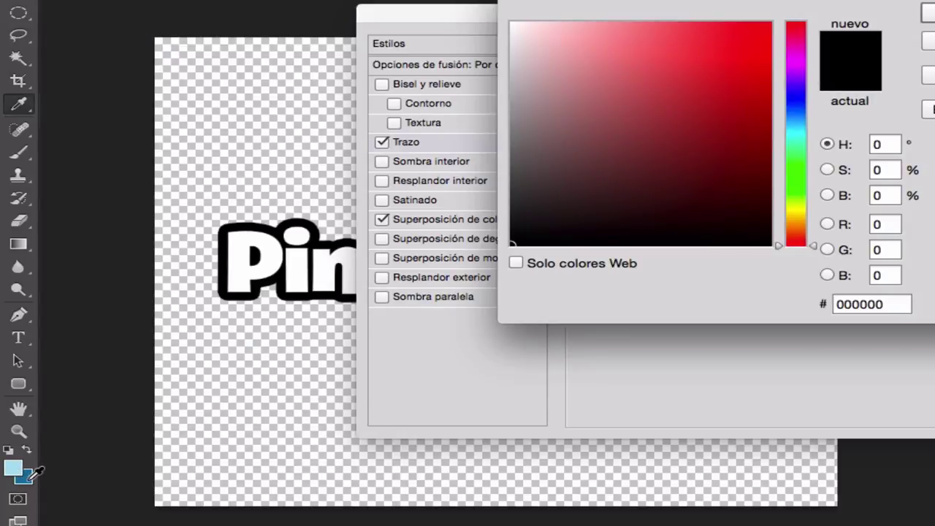
pyautogui.click(31, 478)
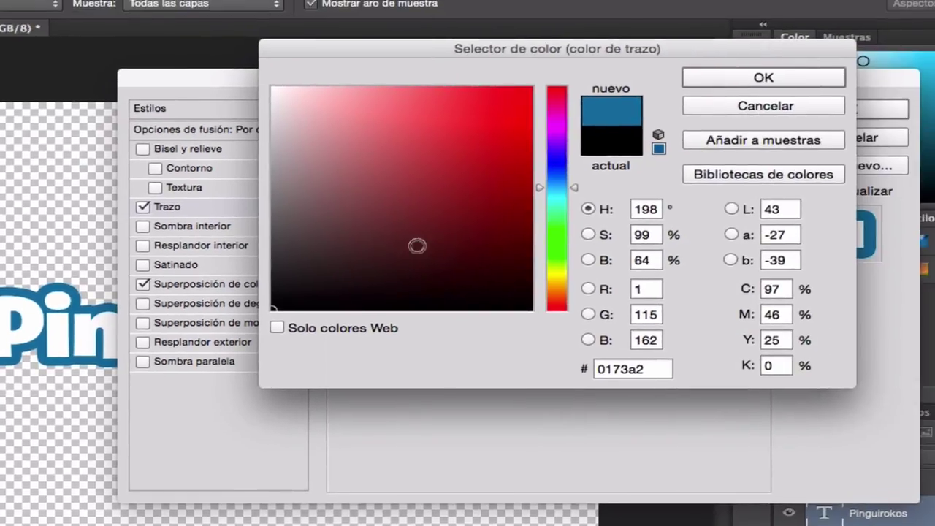
pyautogui.click(734, 80)
pyautogui.moveTo(653, 83); pyautogui.dragTo(493, 97)
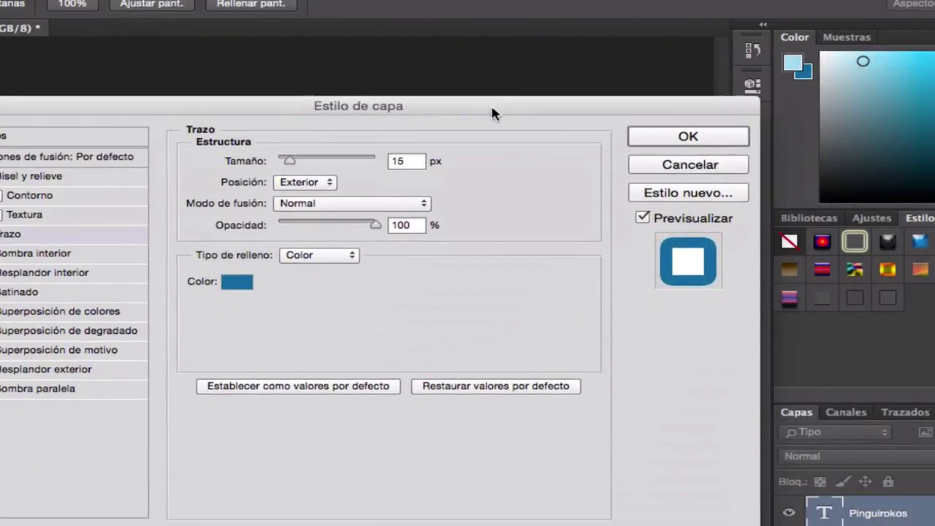
pyautogui.click(674, 138)
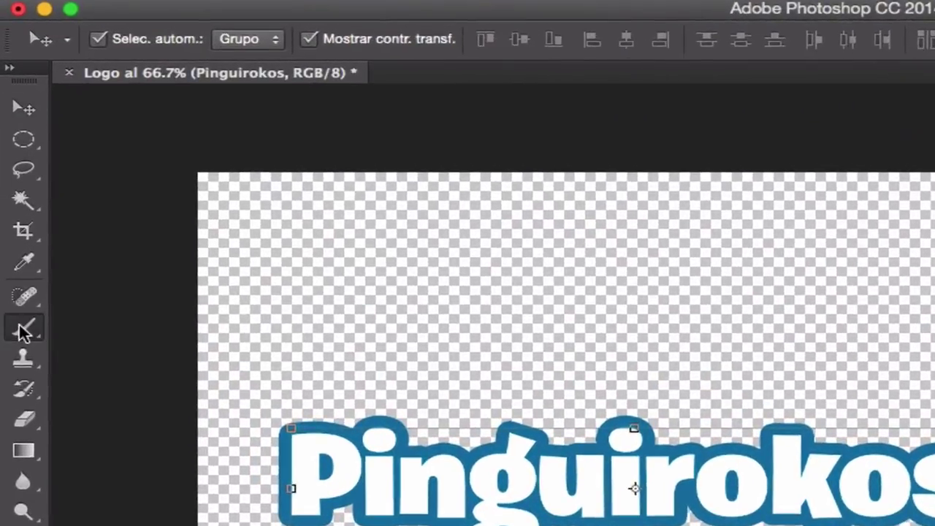
# - Select the white fill of the letter P with the Magic Wand tool
pyautogui.click(13, 206)
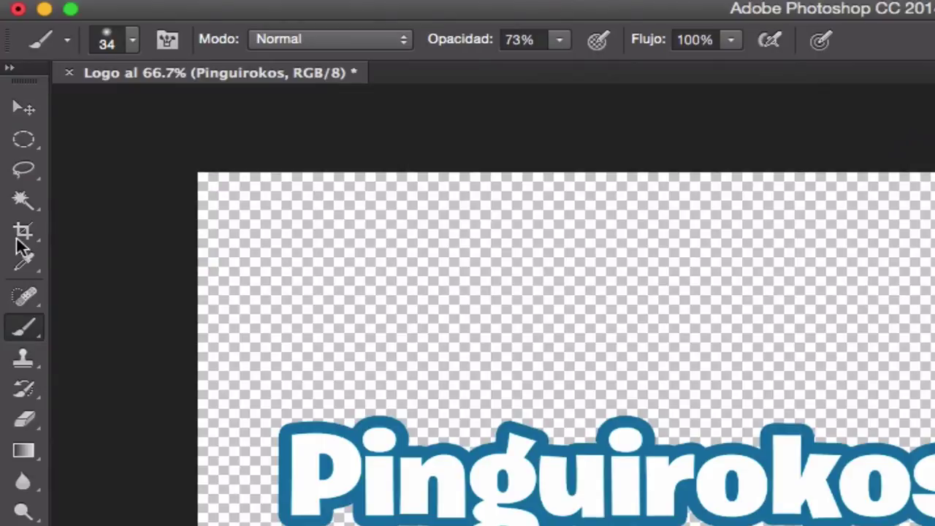
pyautogui.click(13, 133)
pyautogui.click(26, 202)
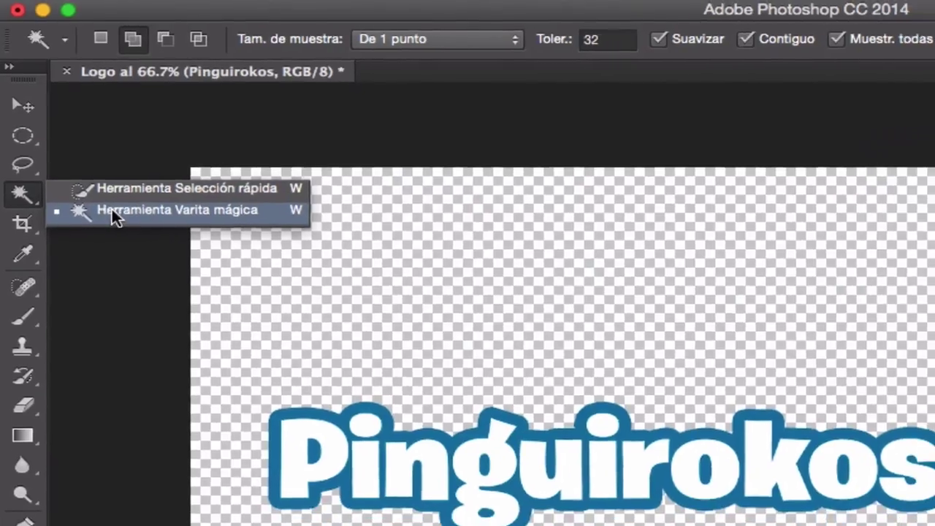
pyautogui.click(119, 216)
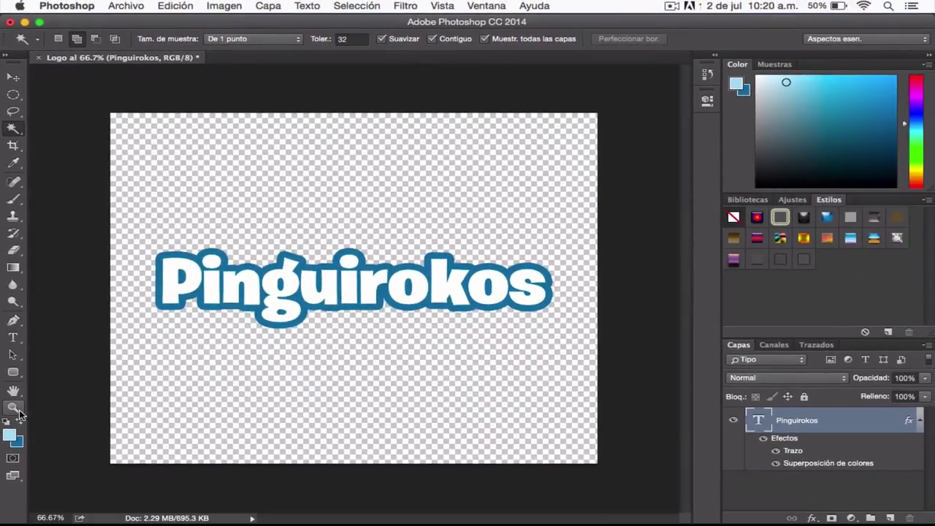
pyautogui.click(16, 500)
pyautogui.click(456, 365)
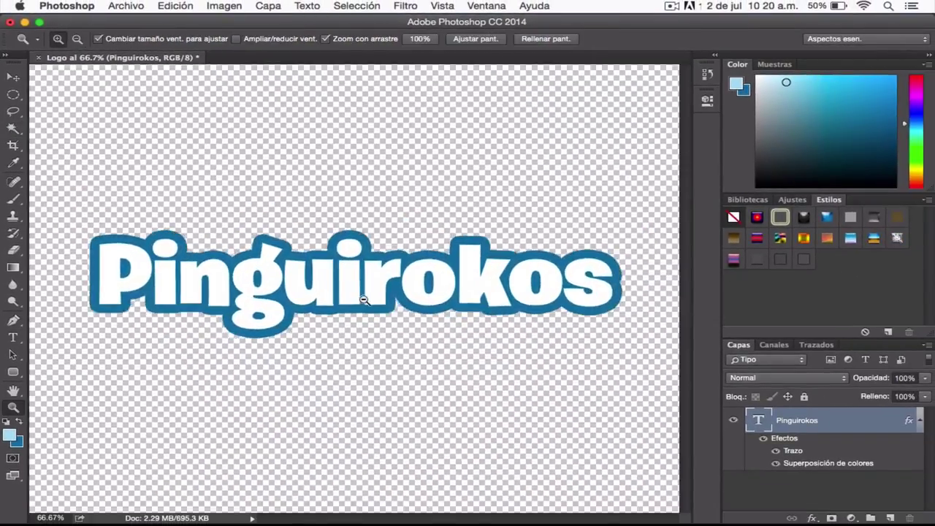
pyautogui.moveTo(363, 300); pyautogui.dragTo(65, 222)
pyautogui.click(13, 128)
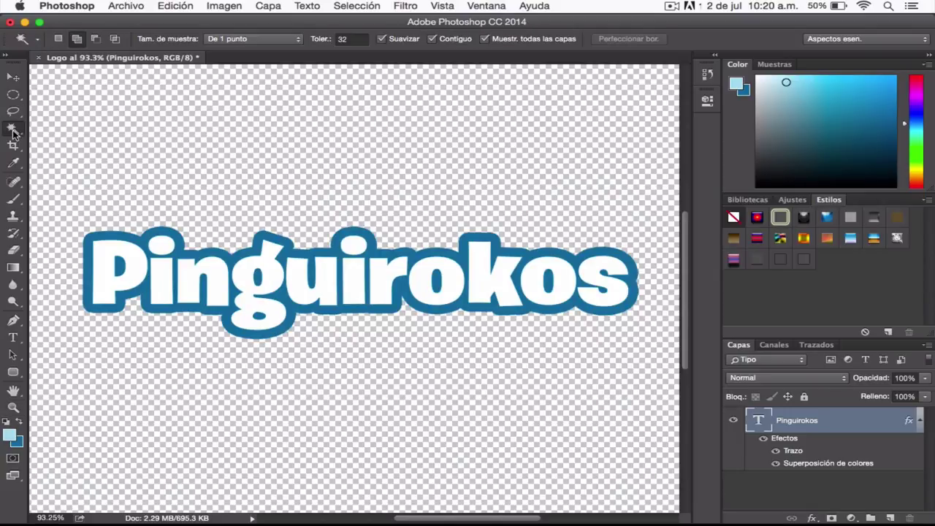
pyautogui.click(106, 292)
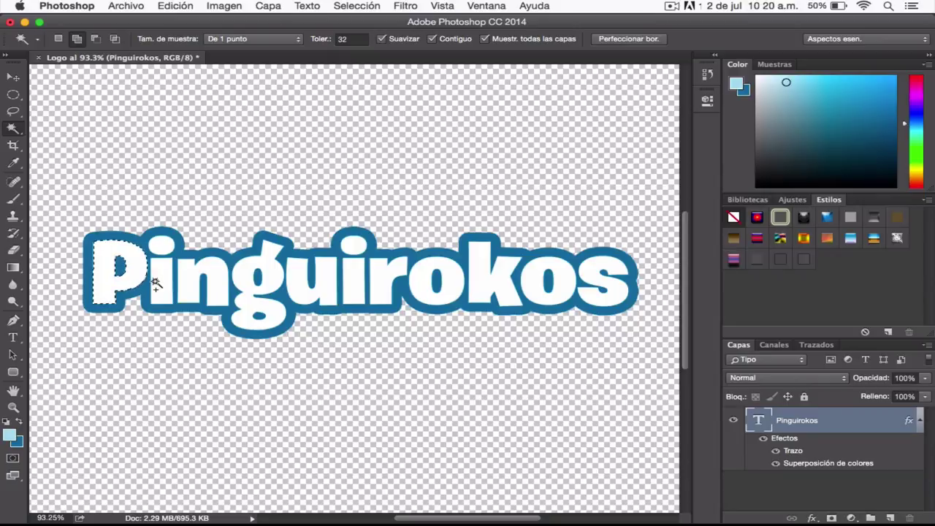
# - Add the white fills of the next letters i, n, g, u and i, including the dots, to the selection
pyautogui.click(160, 241)
pyautogui.click(166, 272)
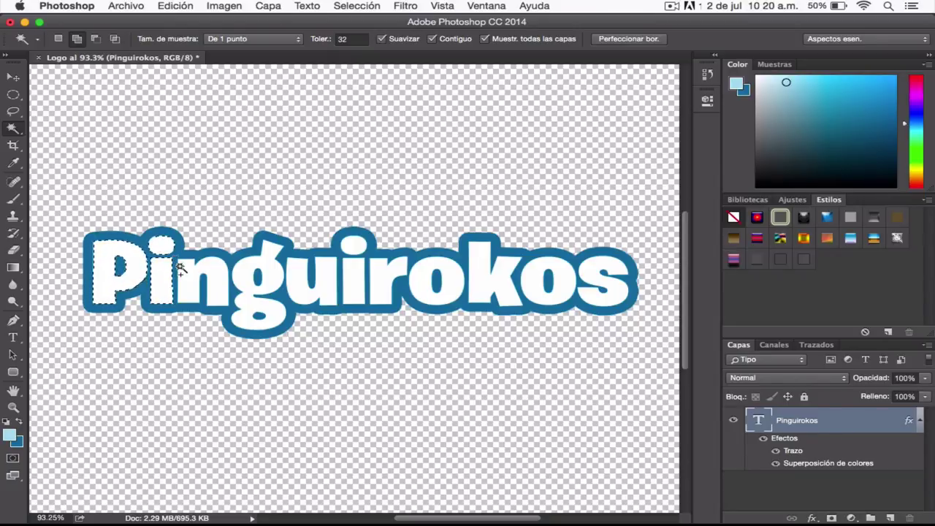
pyautogui.click(183, 270)
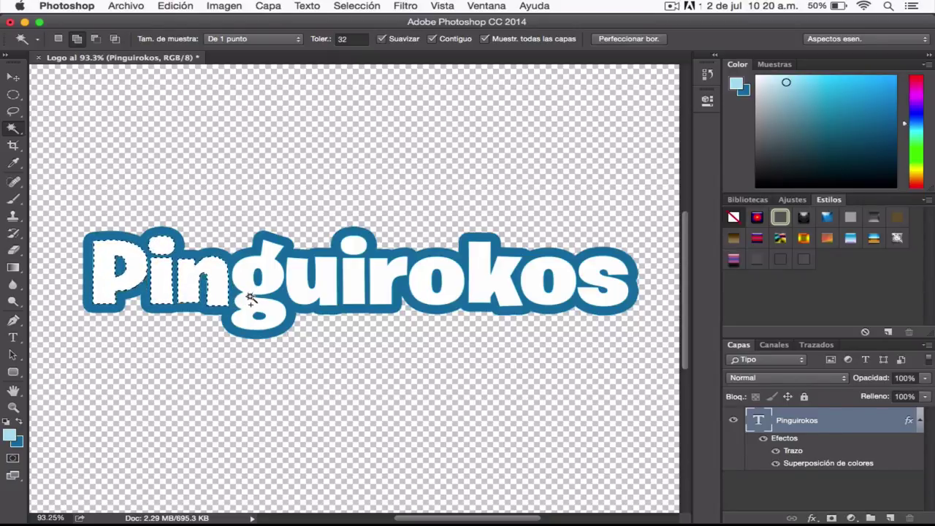
pyautogui.click(249, 298)
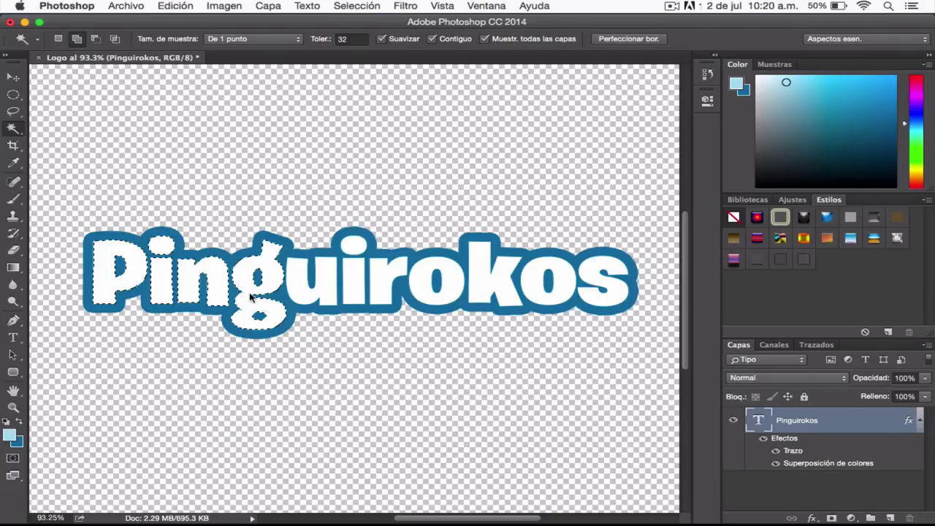
pyautogui.click(298, 293)
pyautogui.click(351, 280)
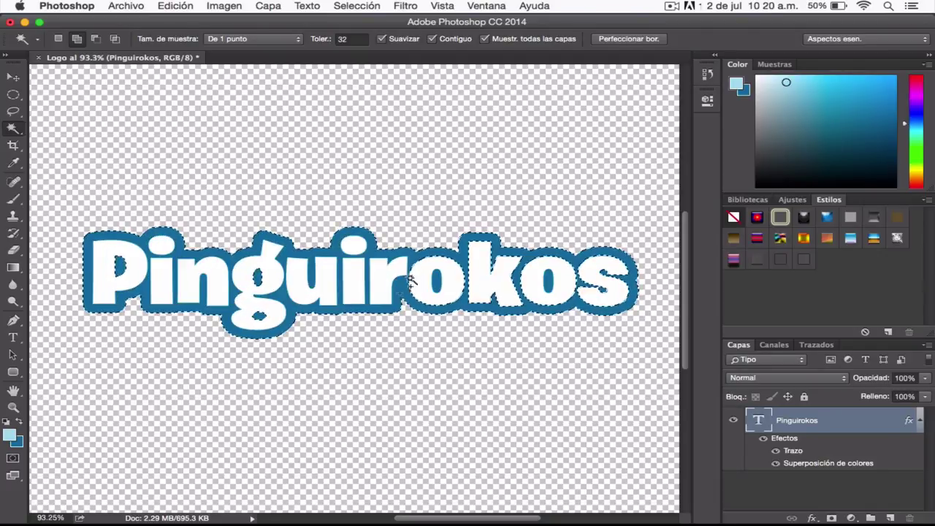
# - Undo the accidental Magic Wand selection of the blue outline
pyautogui.click(334, 313)
pyautogui.click(176, 6)
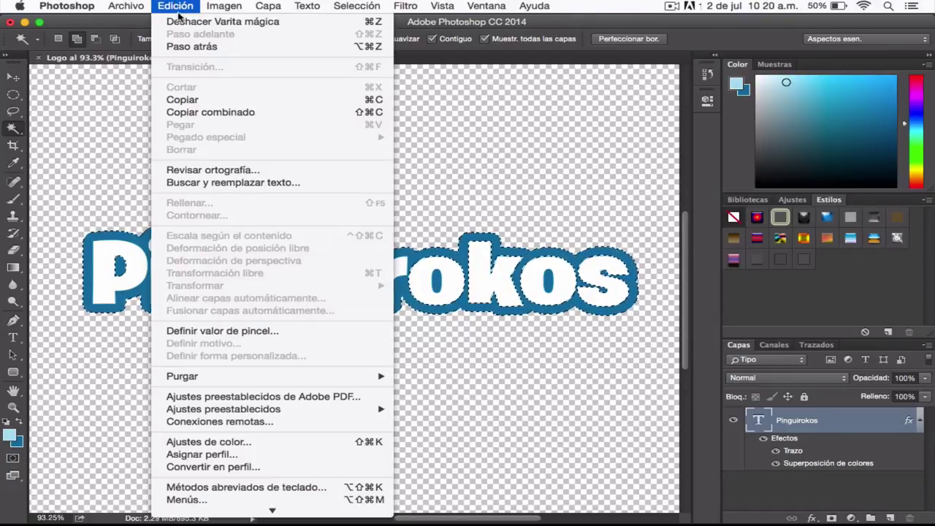
pyautogui.click(186, 47)
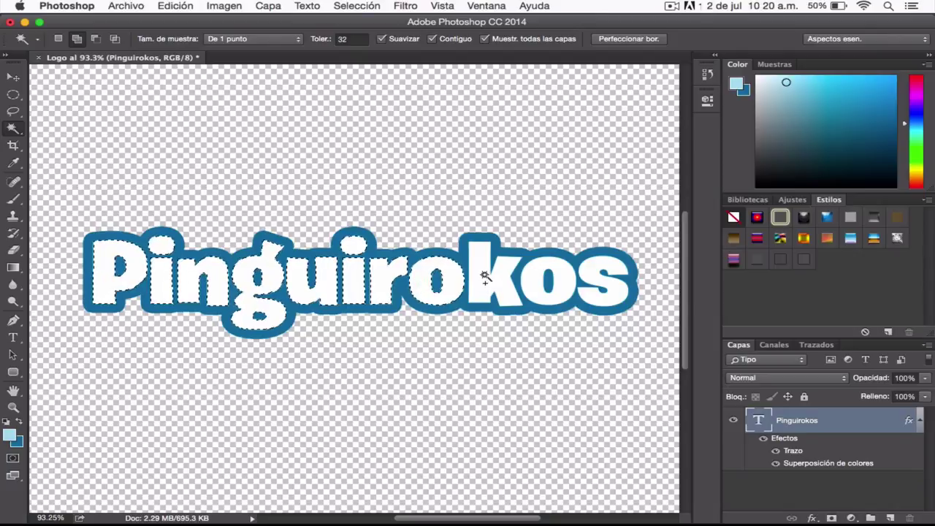
# - Add the white fills of the remaining letters, through the final s, to the selection
pyautogui.keyDown('shift'); pyautogui.click(484, 277); pyautogui.keyUp('shift')
pyautogui.keyDown('shift'); pyautogui.click(536, 280); pyautogui.keyUp('shift')
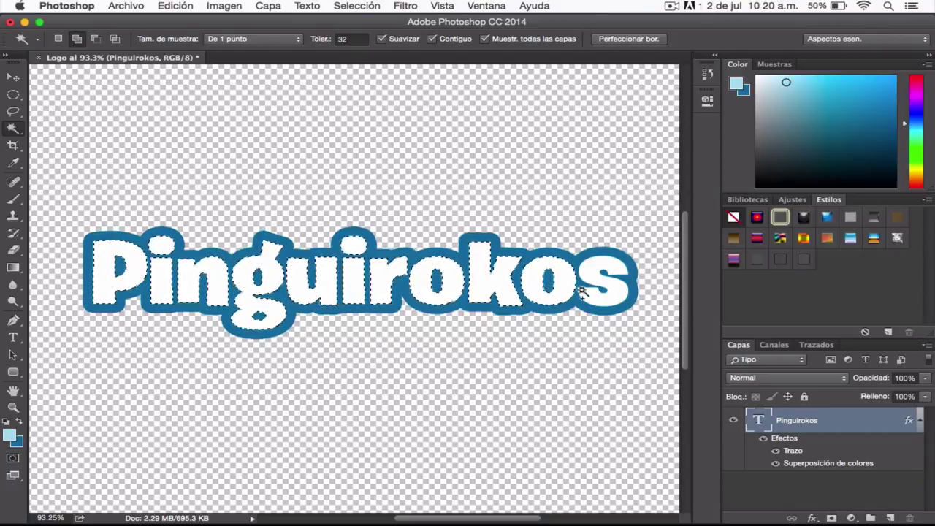
pyautogui.keyDown('shift'); pyautogui.click(618, 292); pyautogui.keyUp('shift')
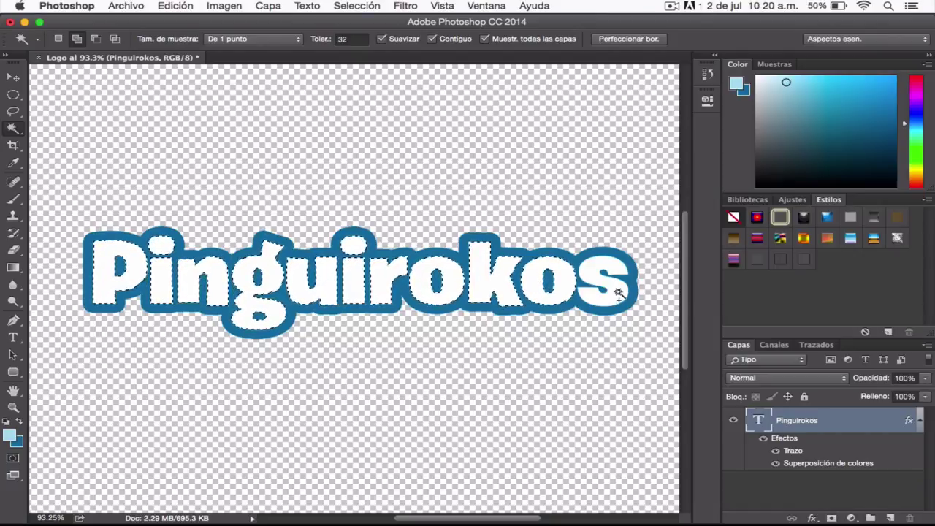
# - Switch to the Elliptical Marquee tool in intersect mode with the whole canvas in view
pyautogui.click(13, 407)
pyautogui.moveTo(306, 343); pyautogui.dragTo(340, 328)
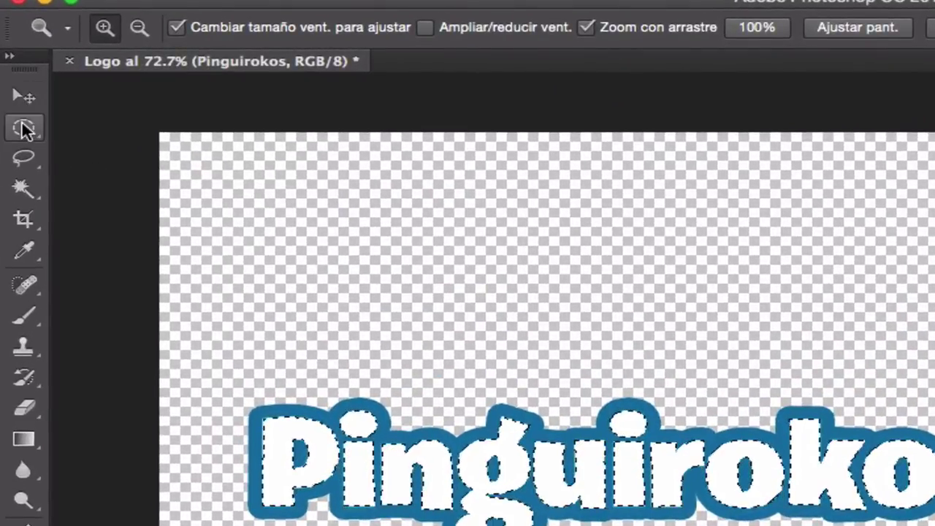
pyautogui.click(23, 128)
pyautogui.click(22, 128)
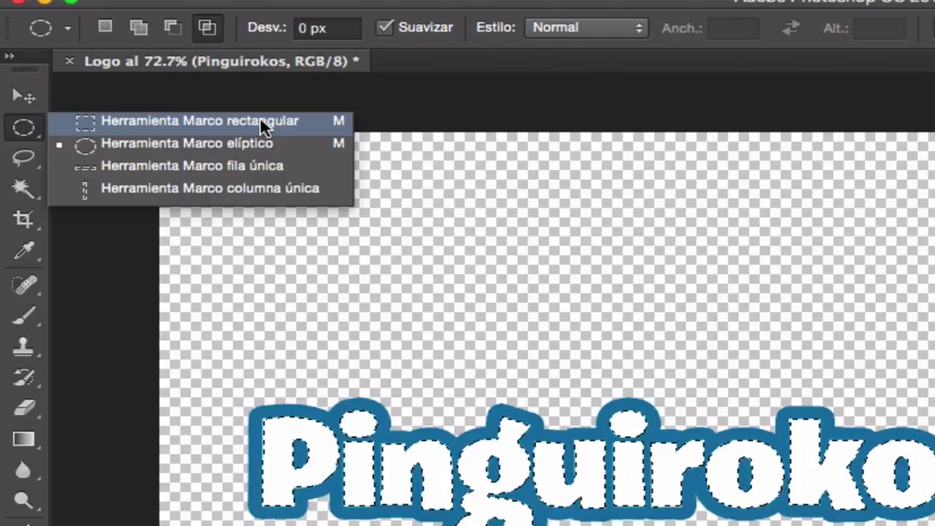
pyautogui.click(169, 144)
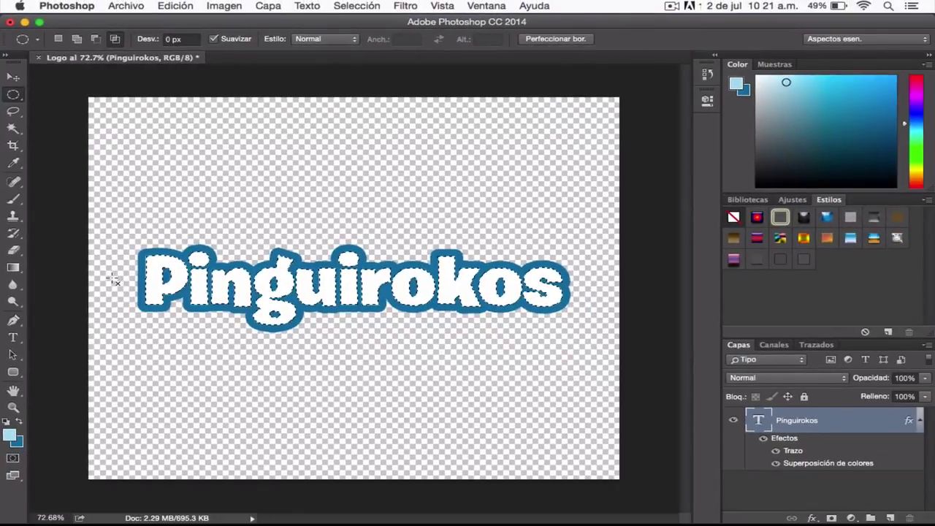
# - Try to intersect the letter selection with a wide ellipse over the lower half of the text
pyautogui.moveTo(207, 447); pyautogui.dragTo(281, 496)
pyautogui.moveTo(156, 298); pyautogui.dragTo(601, 341)
pyautogui.click(176, 5)
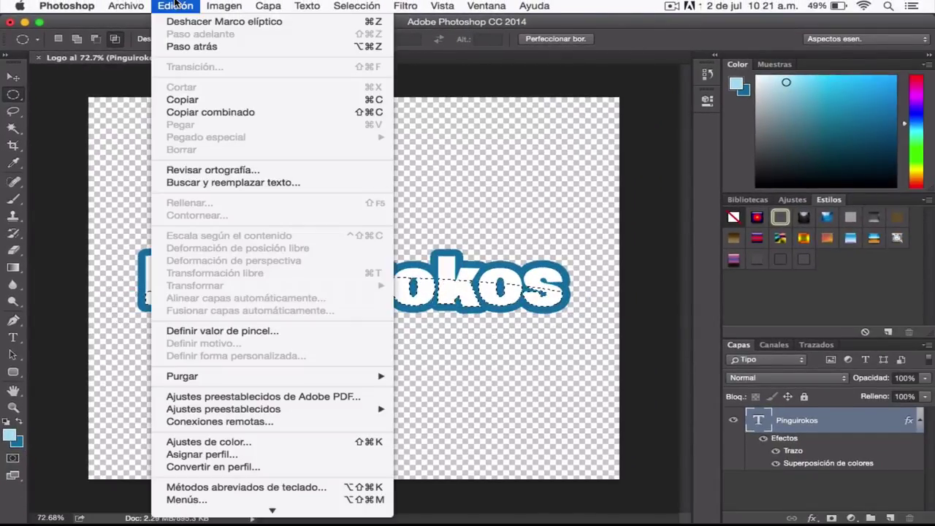
pyautogui.click(183, 46)
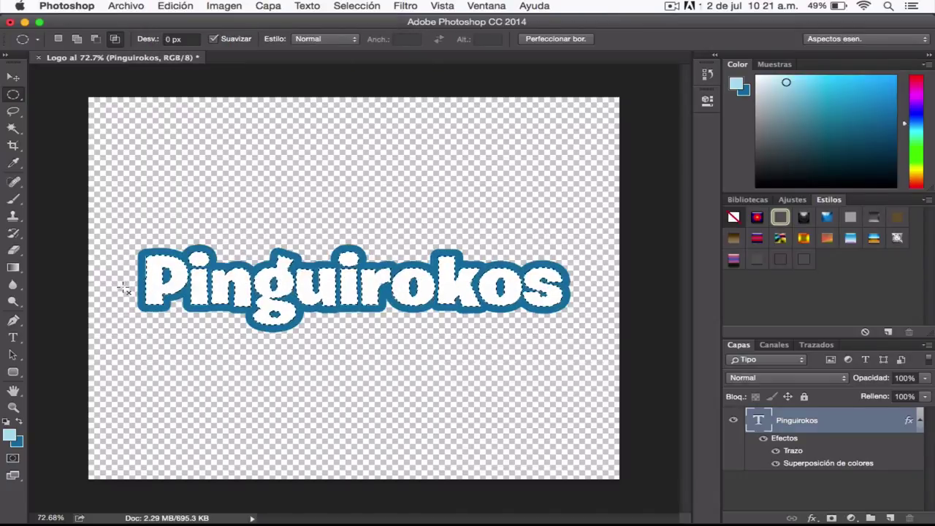
pyautogui.moveTo(147, 290); pyautogui.dragTo(543, 349)
pyautogui.moveTo(609, 352); pyautogui.dragTo(603, 353)
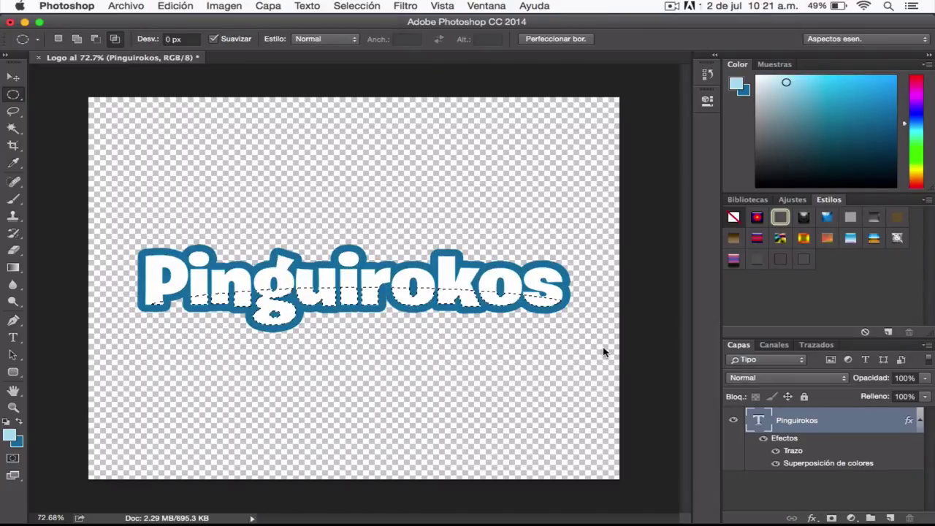
pyautogui.click(177, 6)
pyautogui.click(180, 24)
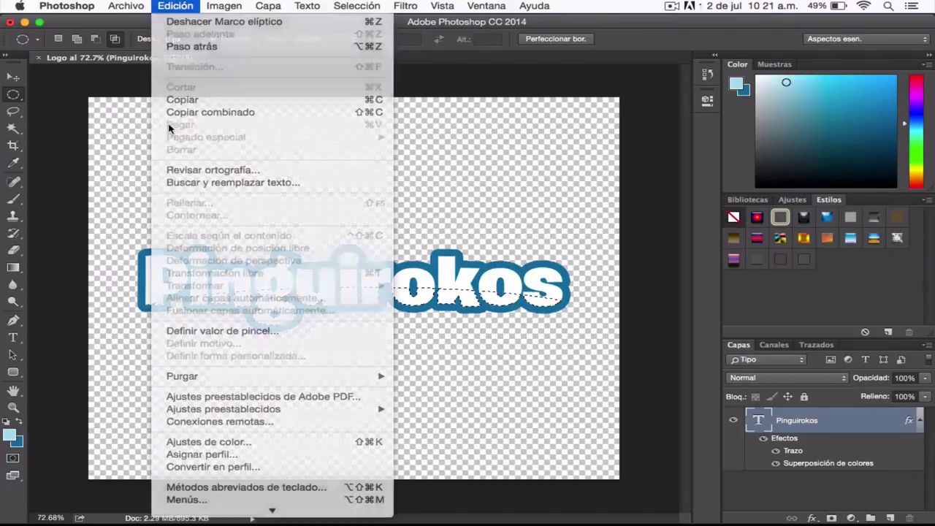
pyautogui.moveTo(127, 288); pyautogui.dragTo(330, 317)
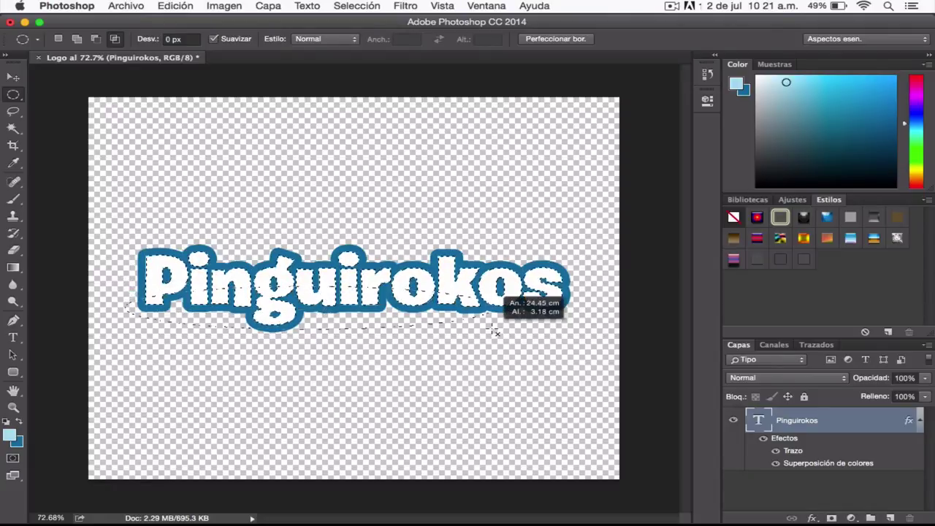
pyautogui.moveTo(494, 330); pyautogui.dragTo(596, 342)
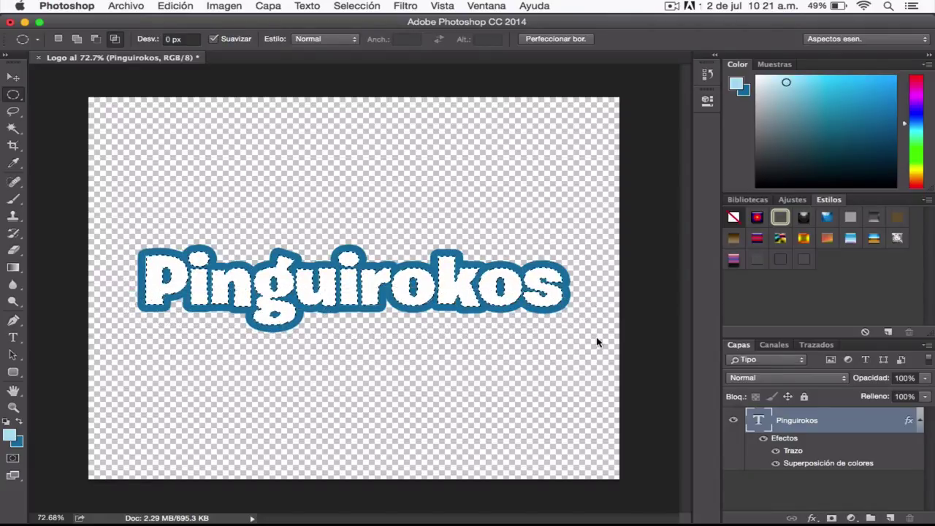
pyautogui.click(177, 5)
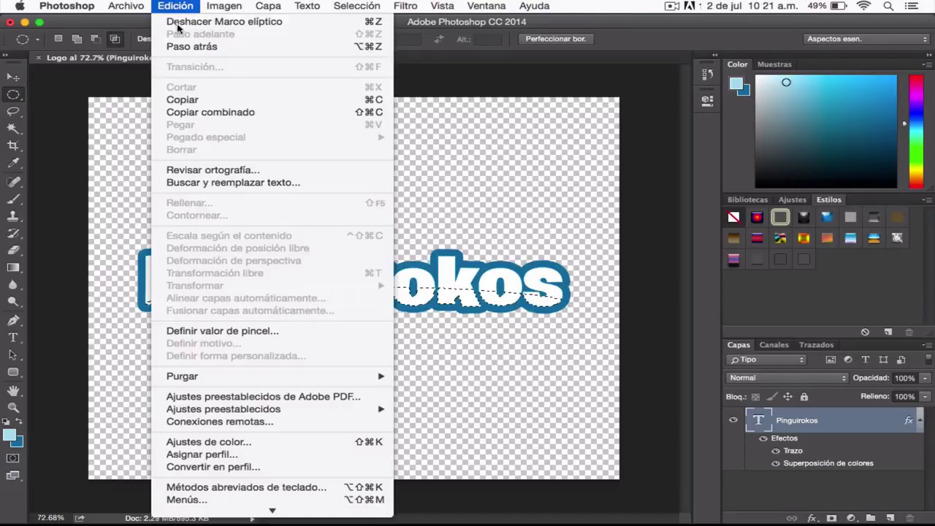
pyautogui.click(179, 23)
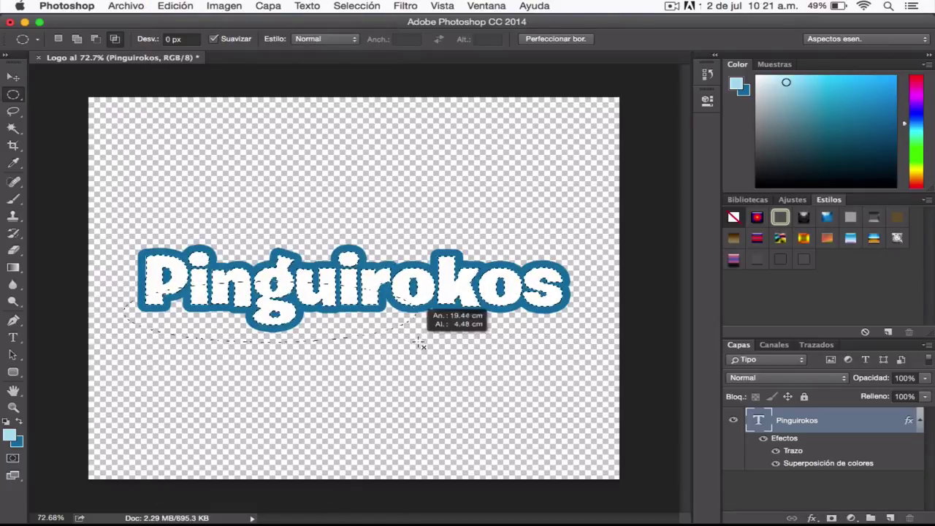
# - Limit the letter selection to a wide ellipse crossing the lower part of the text, and add a new layer
pyautogui.moveTo(421, 345); pyautogui.dragTo(592, 356)
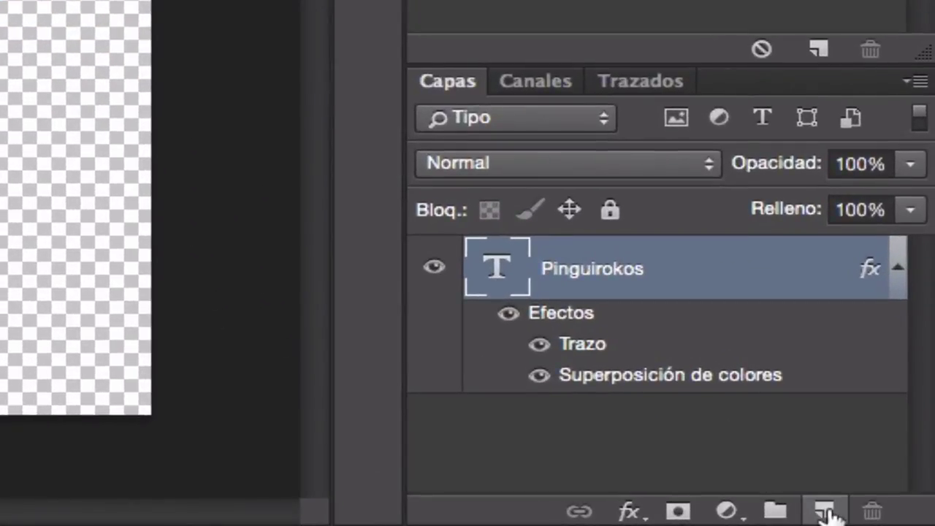
pyautogui.click(826, 510)
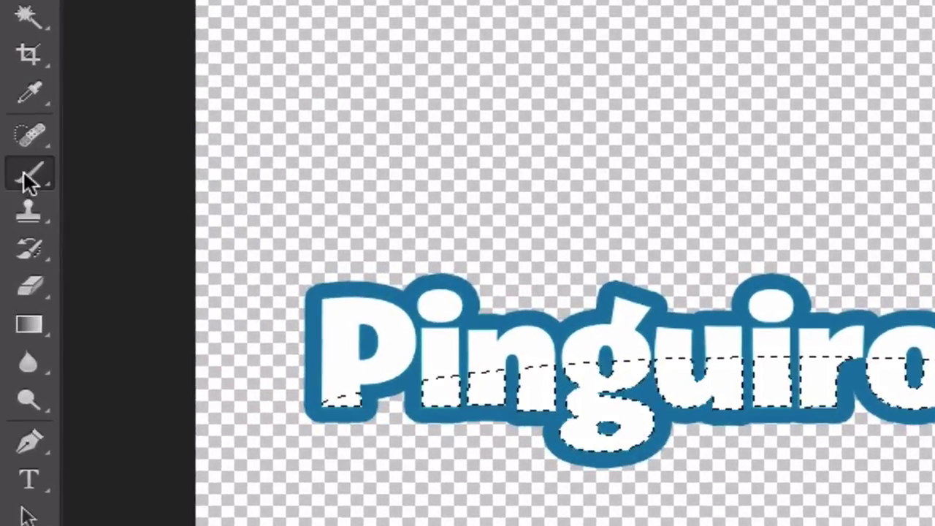
# - Paint the selected lower part of the letters light blue (#bbdef0) on the new layer using a soft 34 px brush at 73% opacity
pyautogui.click(13, 199)
pyautogui.click(28, 178)
pyautogui.click(28, 177)
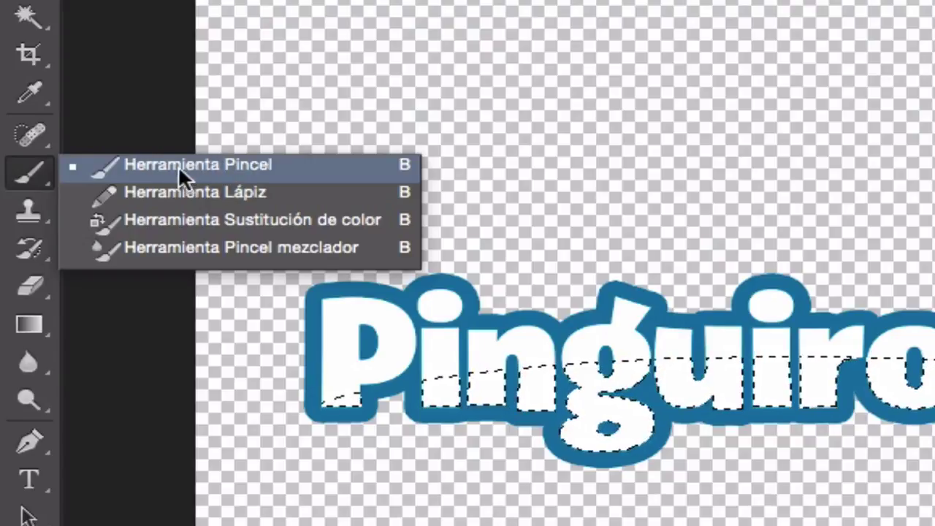
pyautogui.click(35, 174)
pyautogui.click(33, 144)
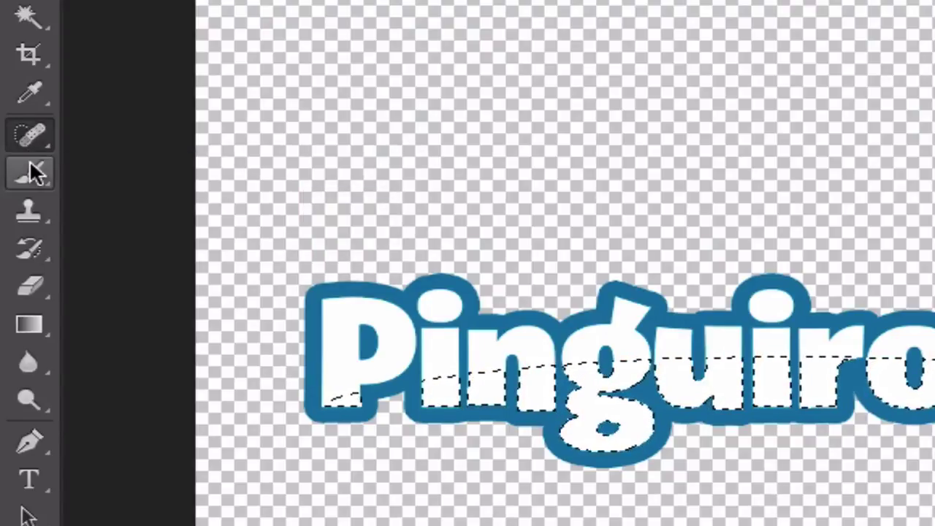
pyautogui.click(34, 175)
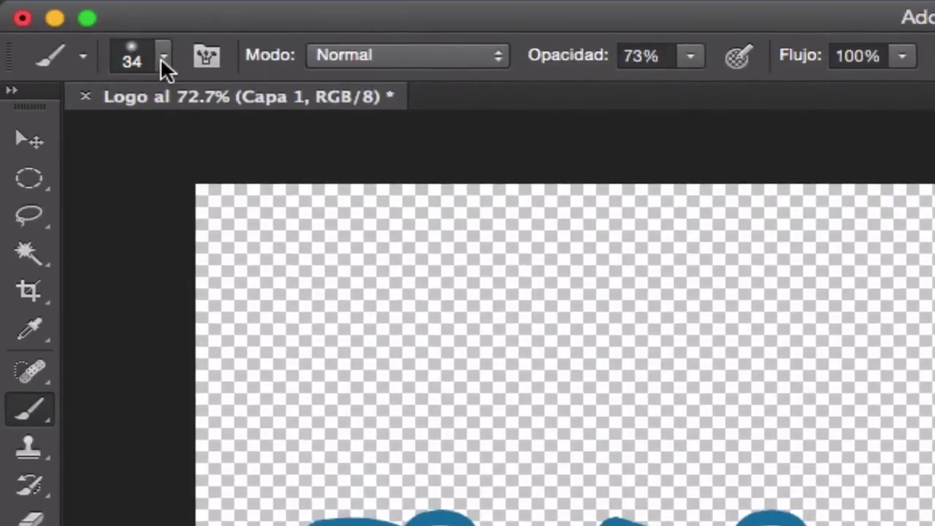
pyautogui.click(163, 58)
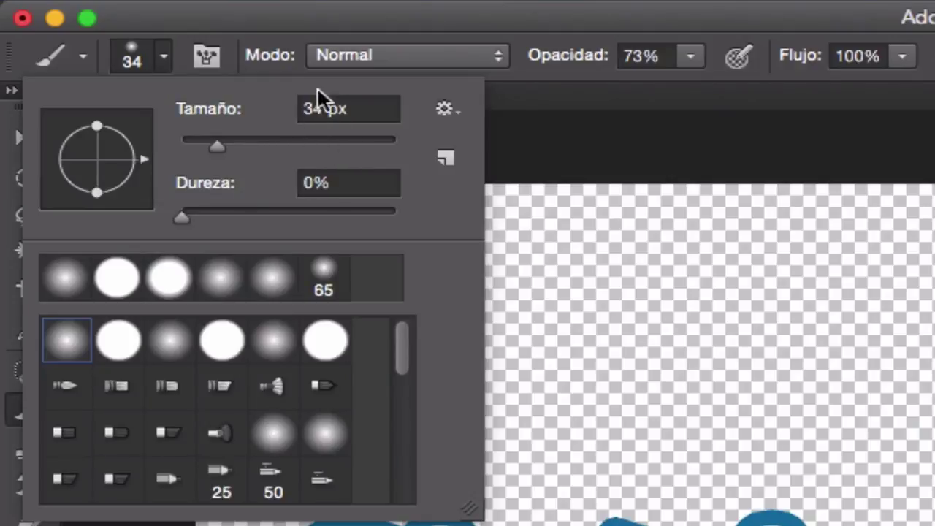
pyautogui.click(136, 57)
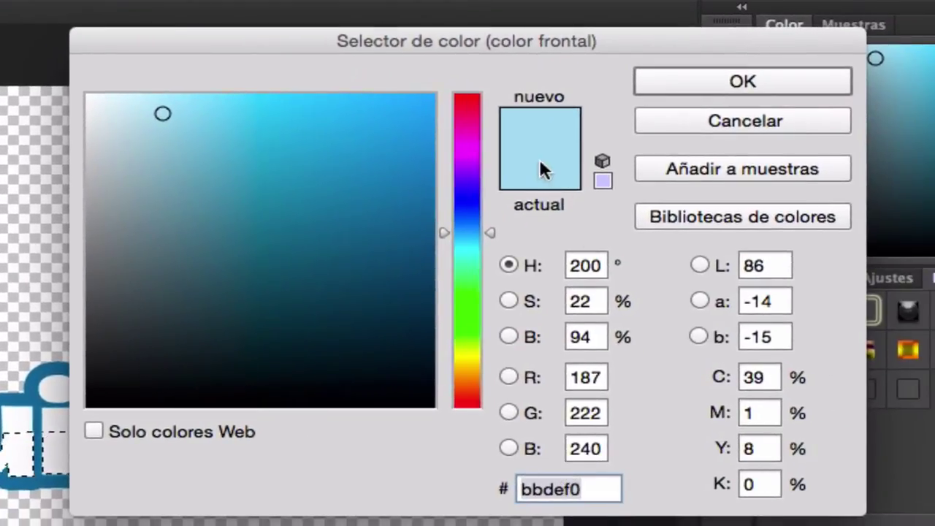
pyautogui.click(702, 88)
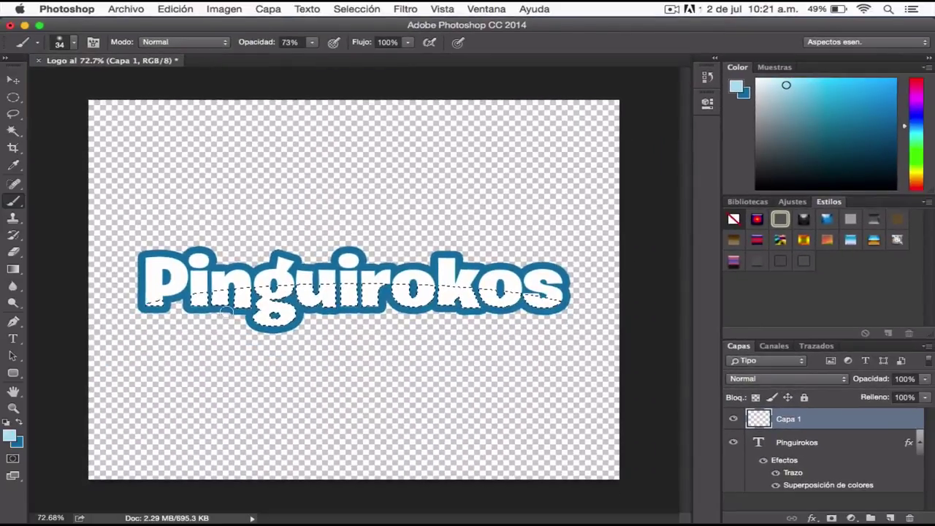
pyautogui.moveTo(226, 310)
pyautogui.mouseDown()
pyautogui.moveTo(146, 304)
pyautogui.moveTo(284, 298)
pyautogui.moveTo(287, 283)
pyautogui.moveTo(285, 292)
pyautogui.moveTo(358, 302)
pyautogui.moveTo(277, 317)
pyautogui.moveTo(305, 323)
pyautogui.moveTo(328, 281)
pyautogui.moveTo(402, 279)
pyautogui.moveTo(320, 297)
pyautogui.moveTo(490, 312)
pyautogui.moveTo(418, 287)
pyautogui.mouseUp()
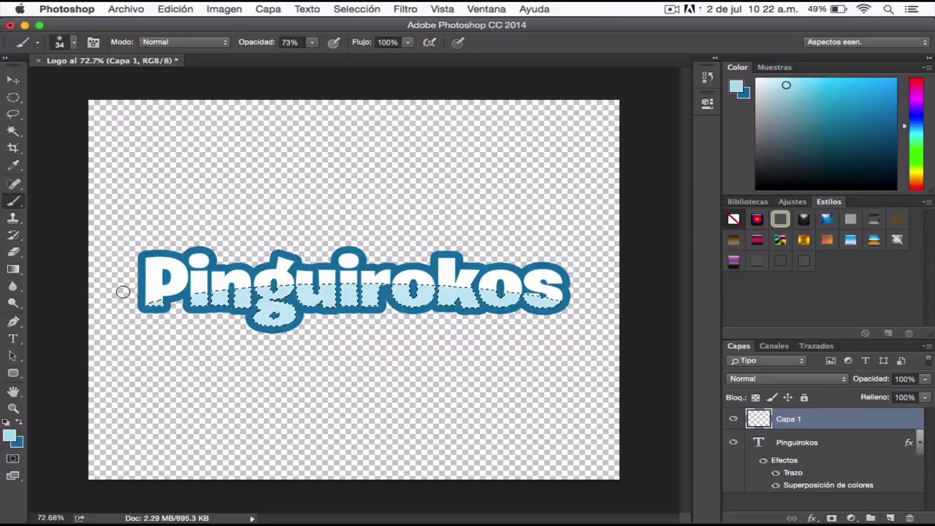
pyautogui.moveTo(123, 292)
pyautogui.mouseDown()
pyautogui.moveTo(289, 327)
pyautogui.moveTo(284, 310)
pyautogui.moveTo(401, 295)
pyautogui.mouseUp()
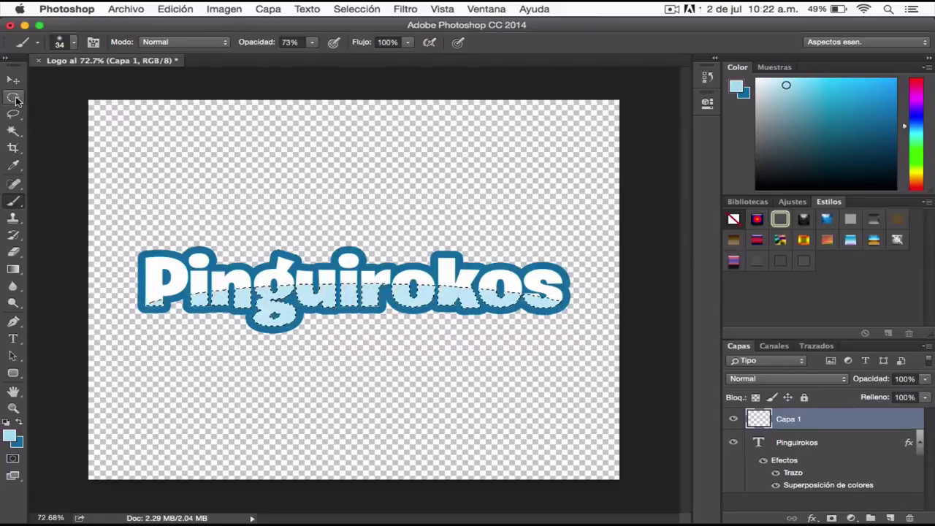
# - Clear the elliptical selection on the letters, switch to the Move tool and deselect the shading layer
pyautogui.click(13, 98)
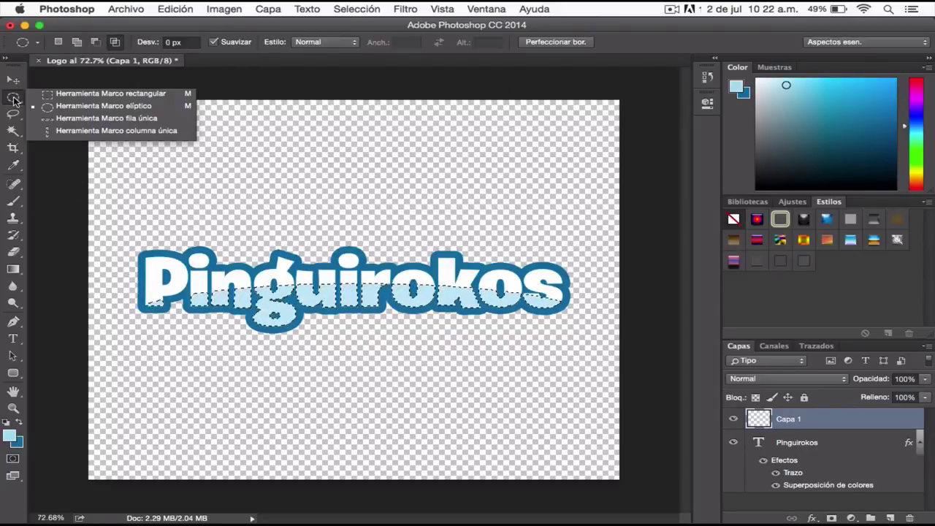
pyautogui.click(13, 100)
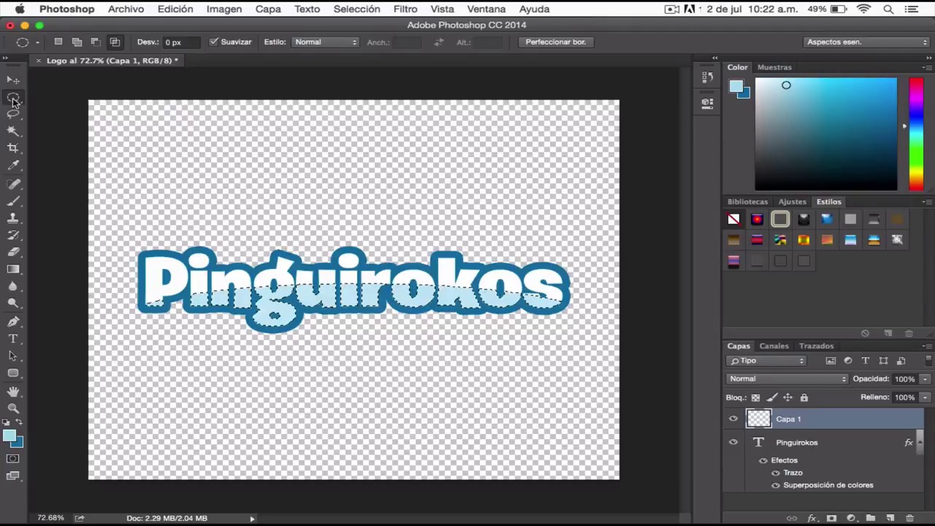
pyautogui.click(381, 212)
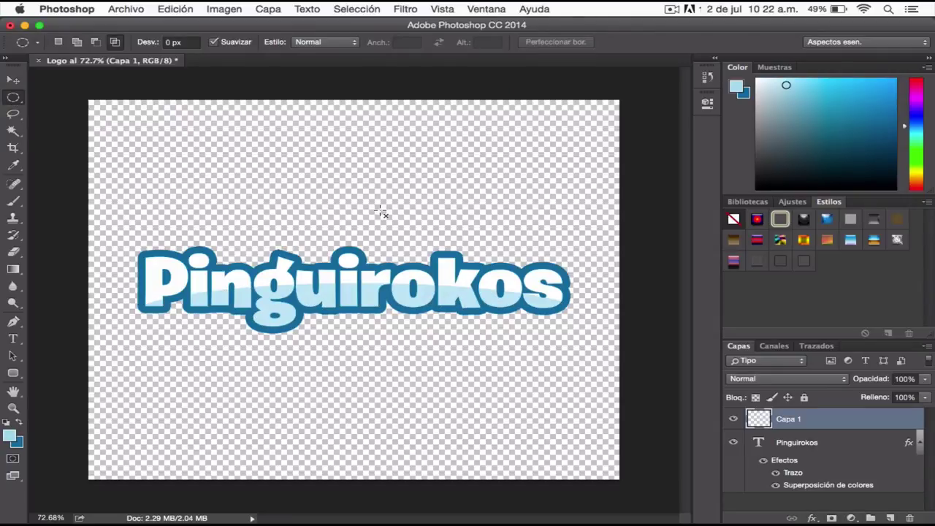
pyautogui.click(13, 81)
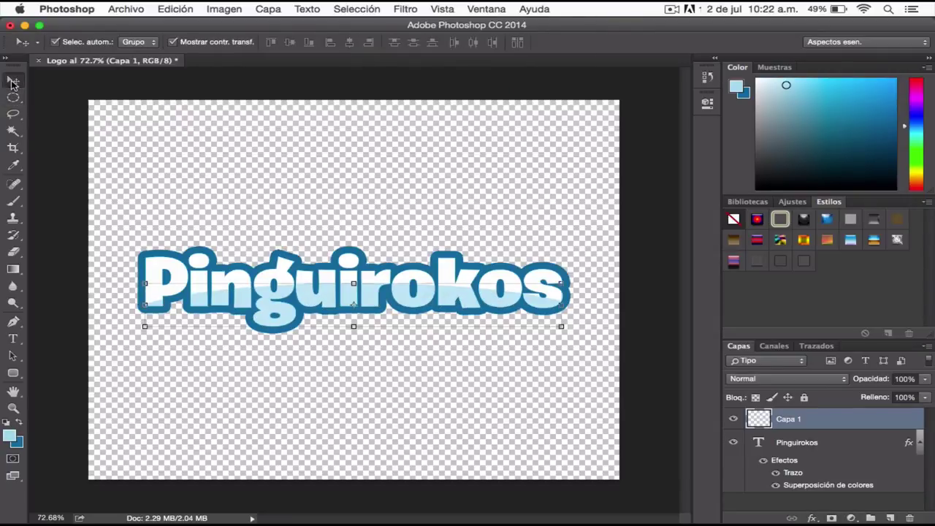
pyautogui.click(420, 247)
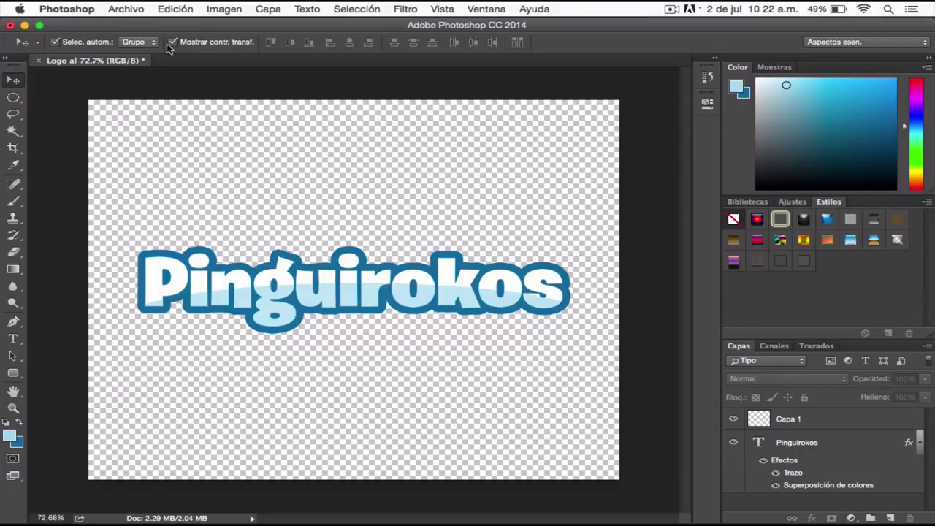
# - Start saving the document under a new file, named Logo and located on the desktop (Escritorio)
pyautogui.click(135, 10)
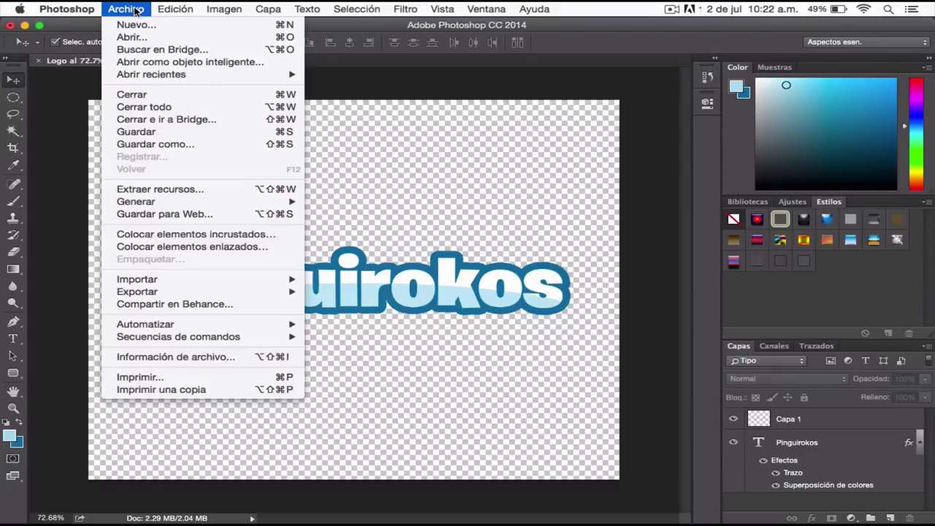
pyautogui.click(167, 145)
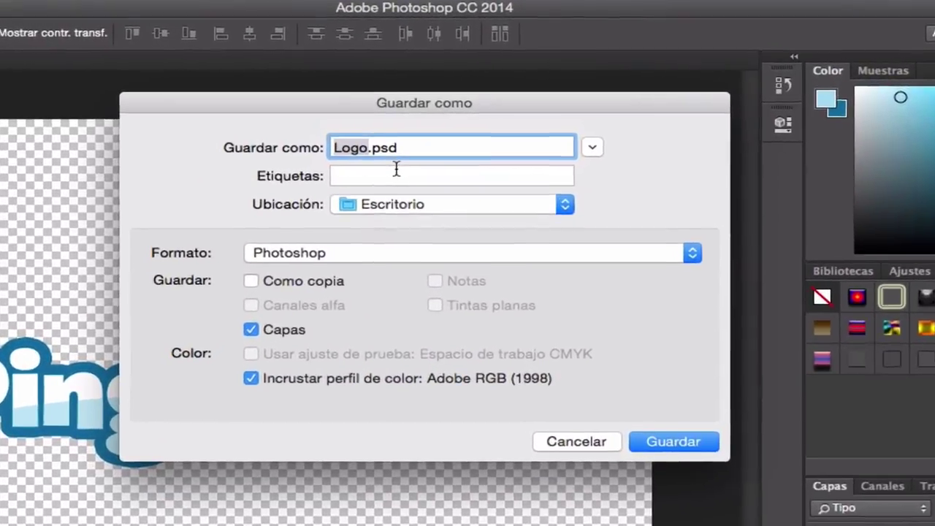
pyautogui.press('BackSpace')
pyautogui.write('L')
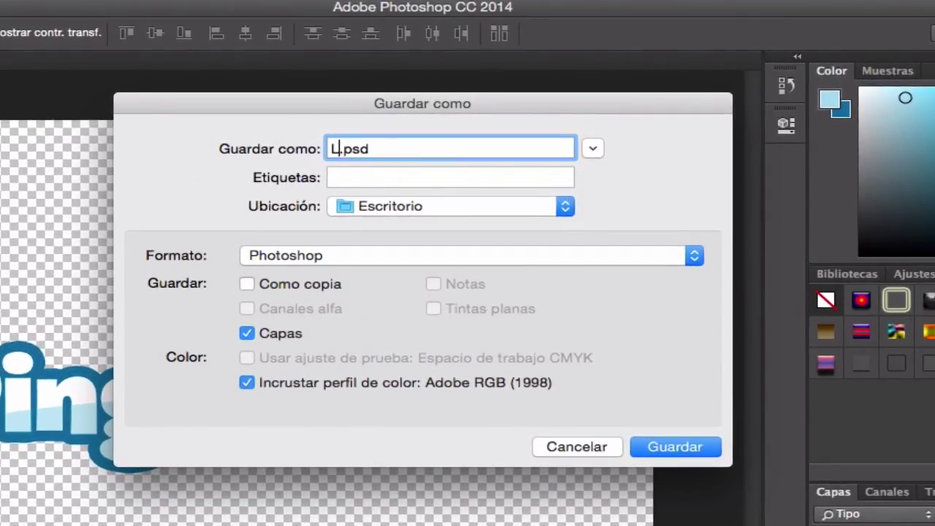
pyautogui.write('ogo')
pyautogui.click(433, 207)
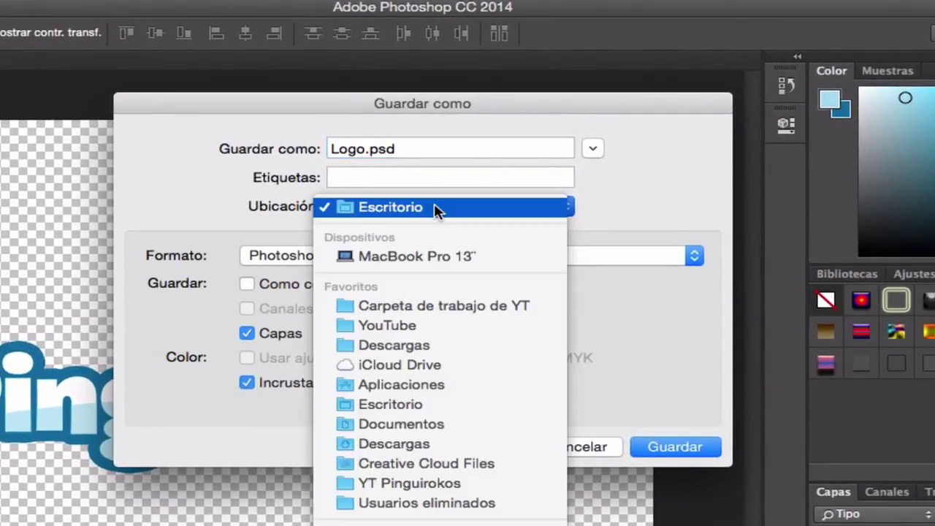
pyautogui.click(437, 208)
# - Set the file format to PNG and save Logo.png with Menor/Lento compression and no interlacing
pyautogui.click(290, 253)
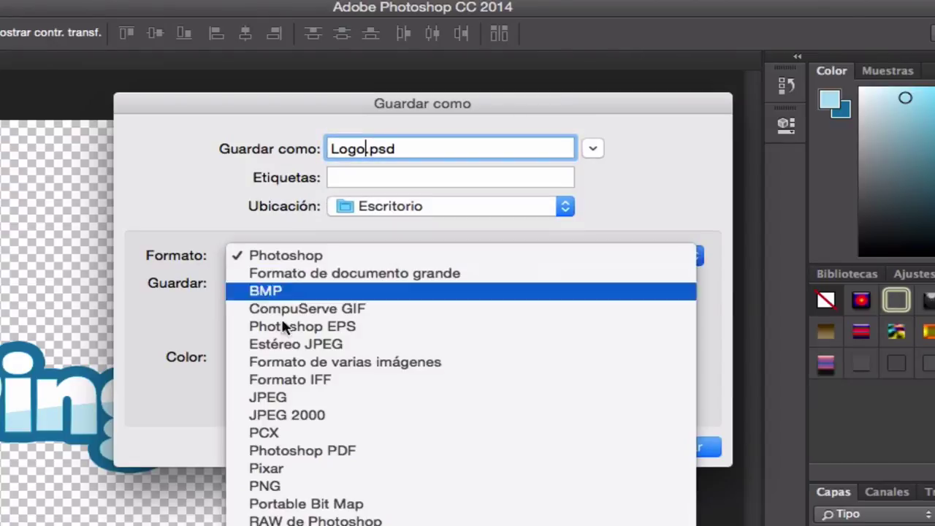
pyautogui.click(264, 487)
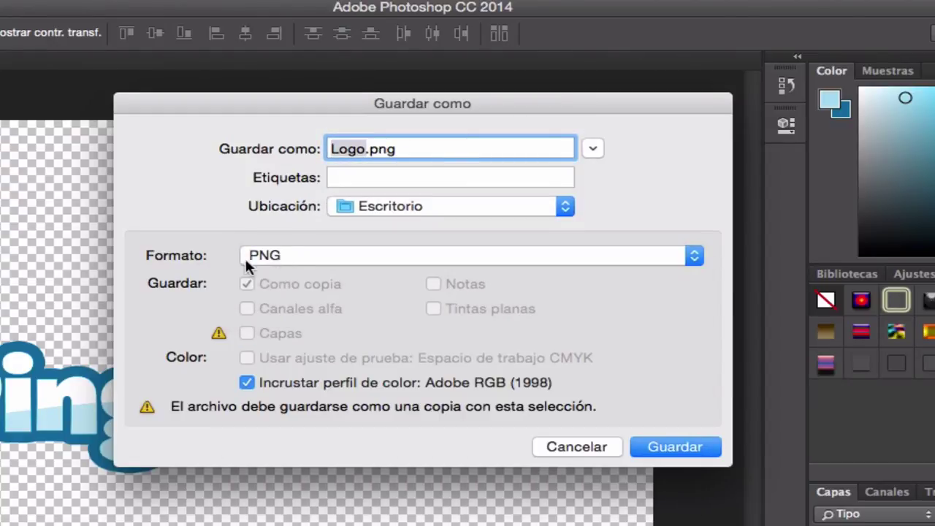
pyautogui.click(649, 443)
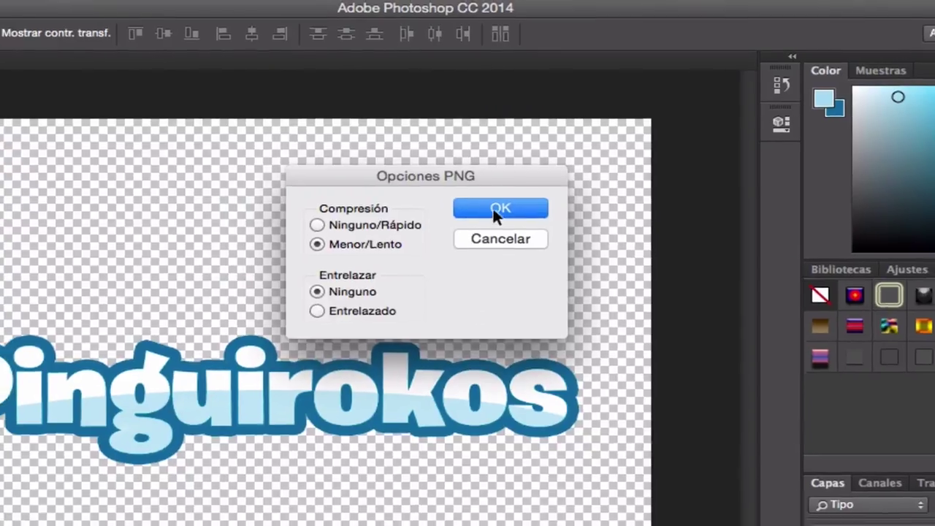
pyautogui.click(497, 210)
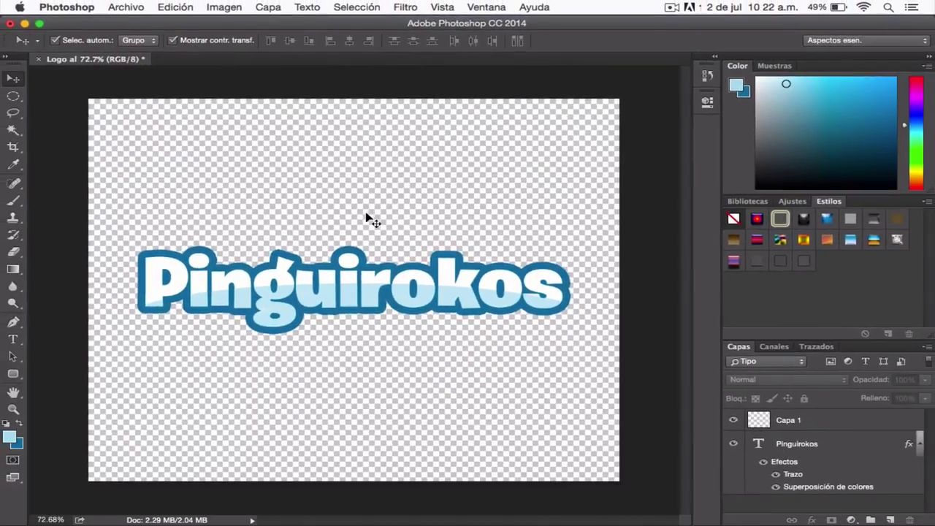